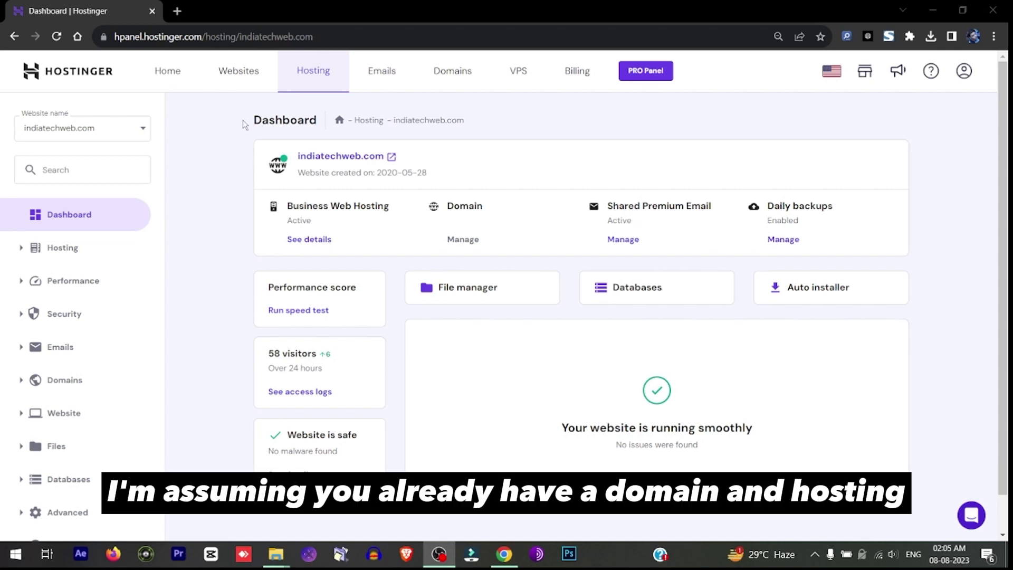
scroll(182, 252, down, 2)
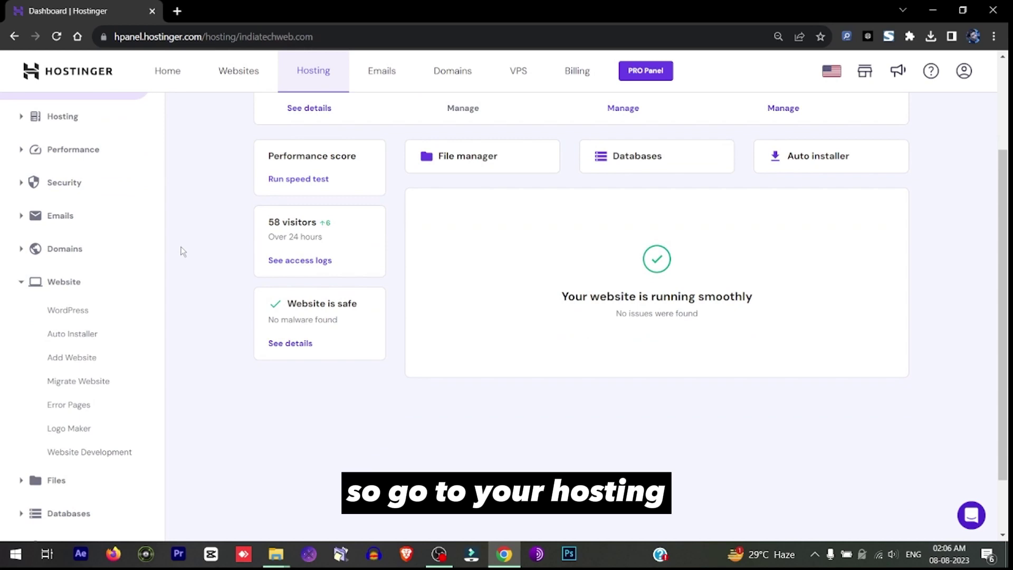
scroll(182, 251, up, 2)
scroll(167, 285, down, 3)
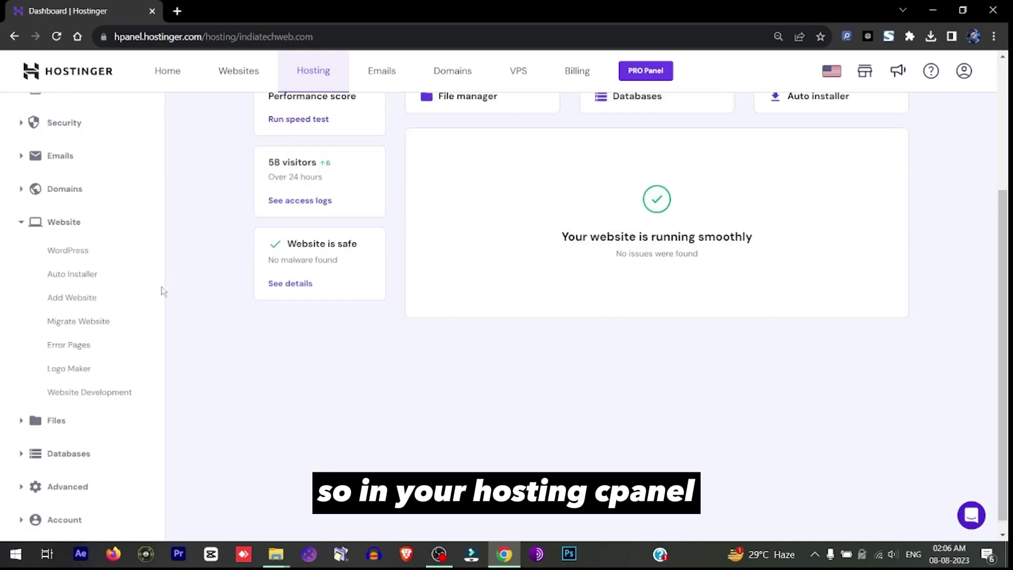
Step: Open the Auto Installer from the Website section of the hPanel sidebar
click(71, 268)
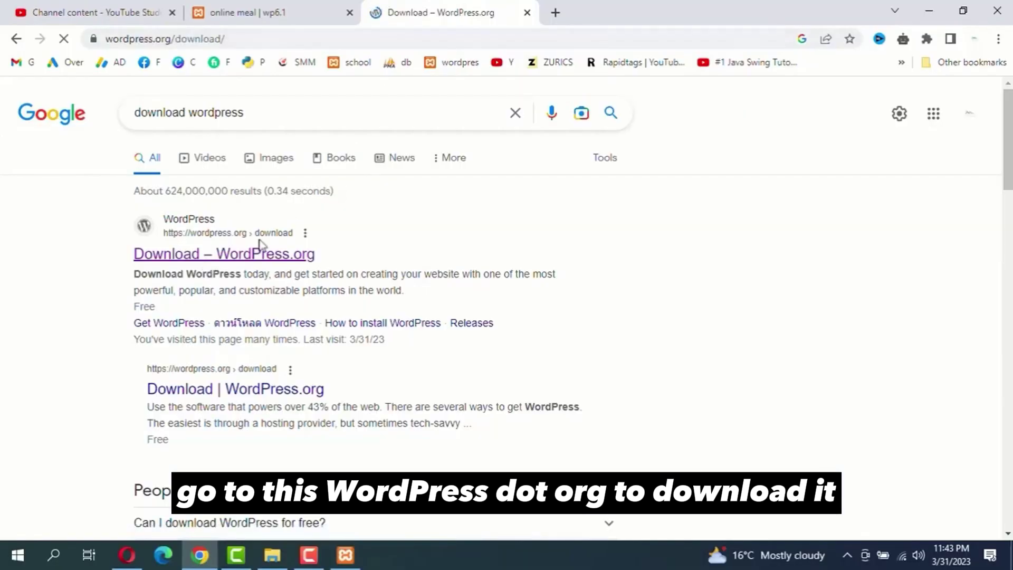
click(259, 244)
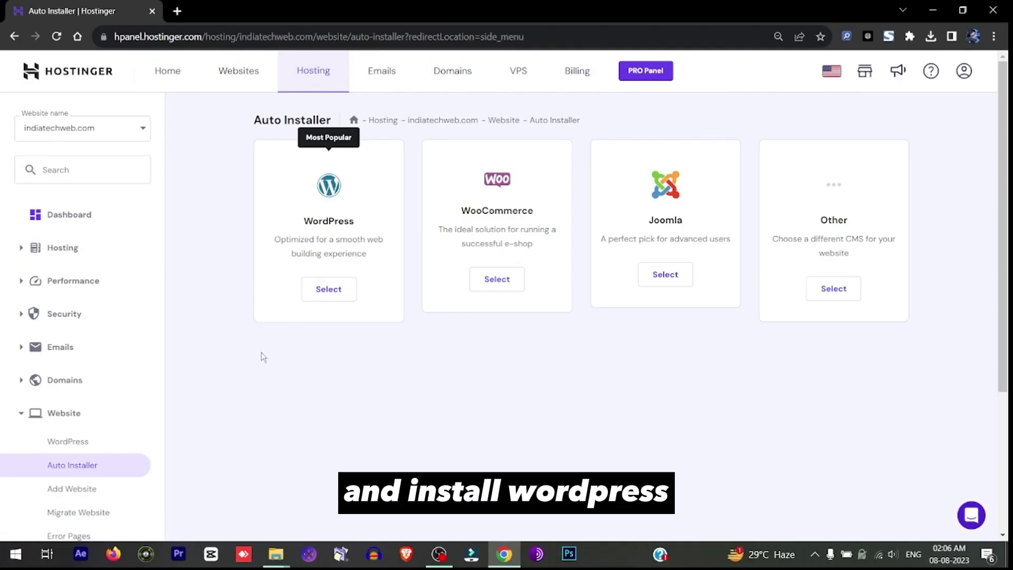
Step: Install WordPress 6.2.2 titled IndiaTech Reviews, set to always update to the latest version
click(328, 289)
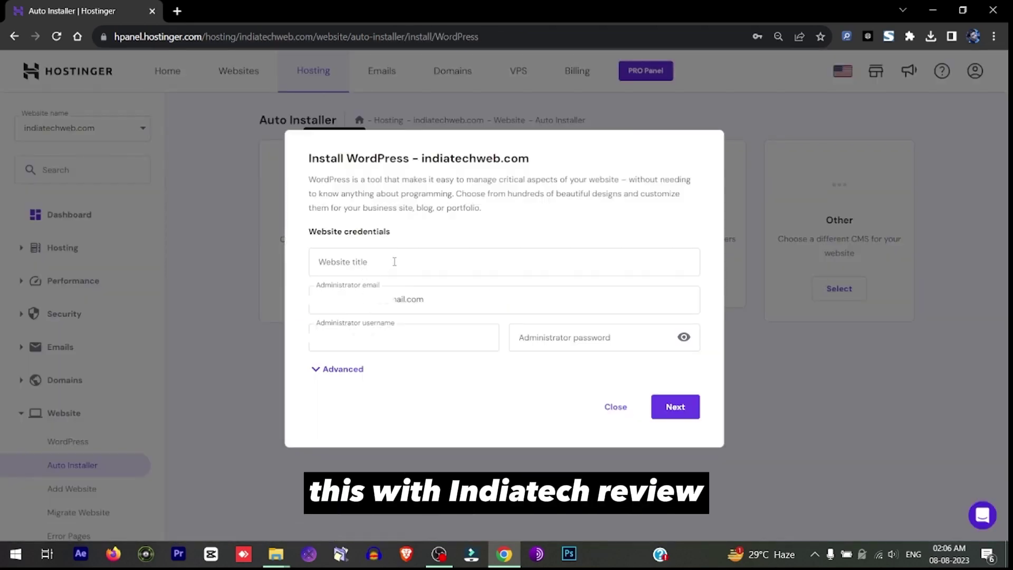
click(393, 262)
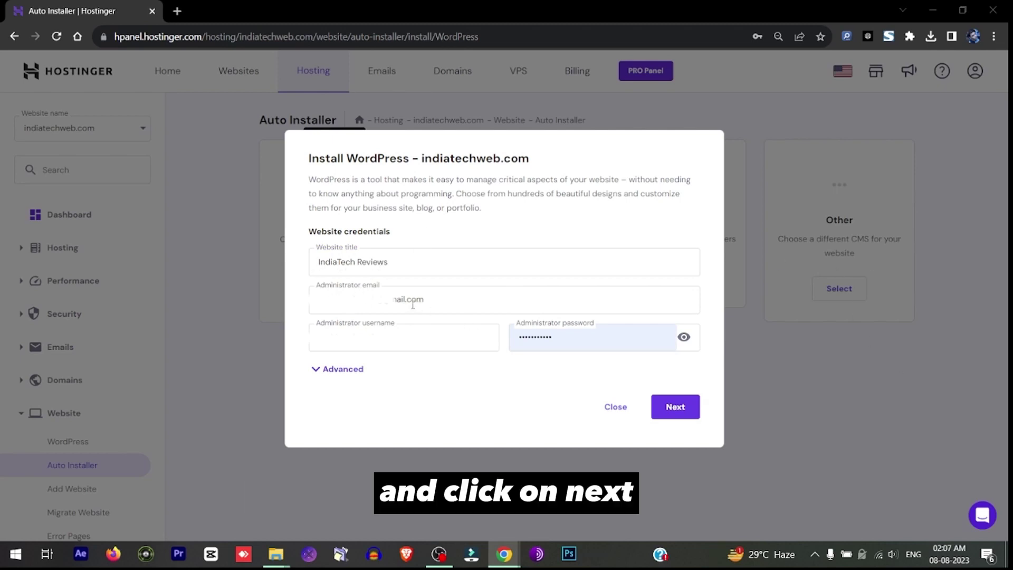
click(685, 412)
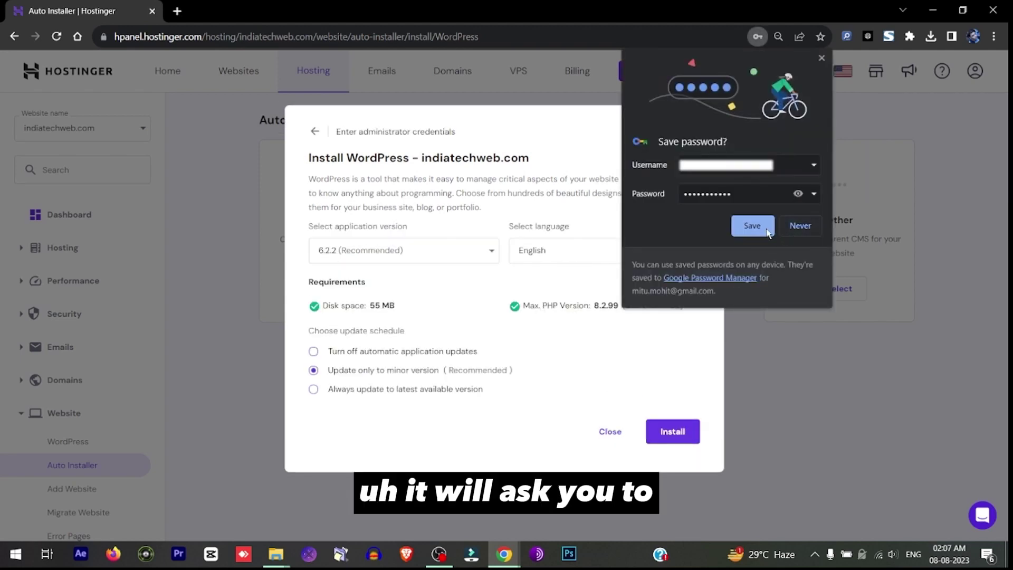
click(806, 220)
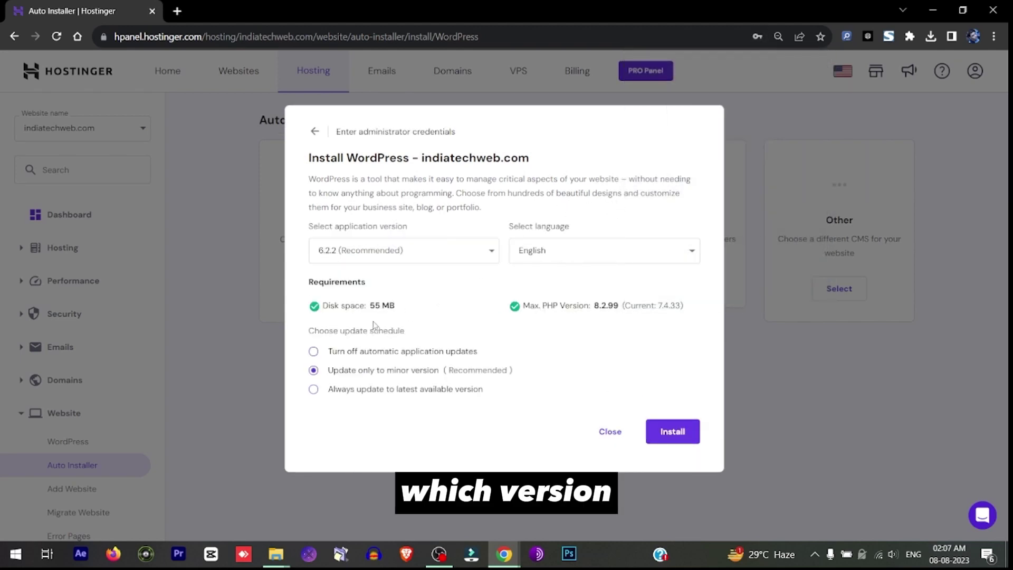
click(355, 252)
click(511, 283)
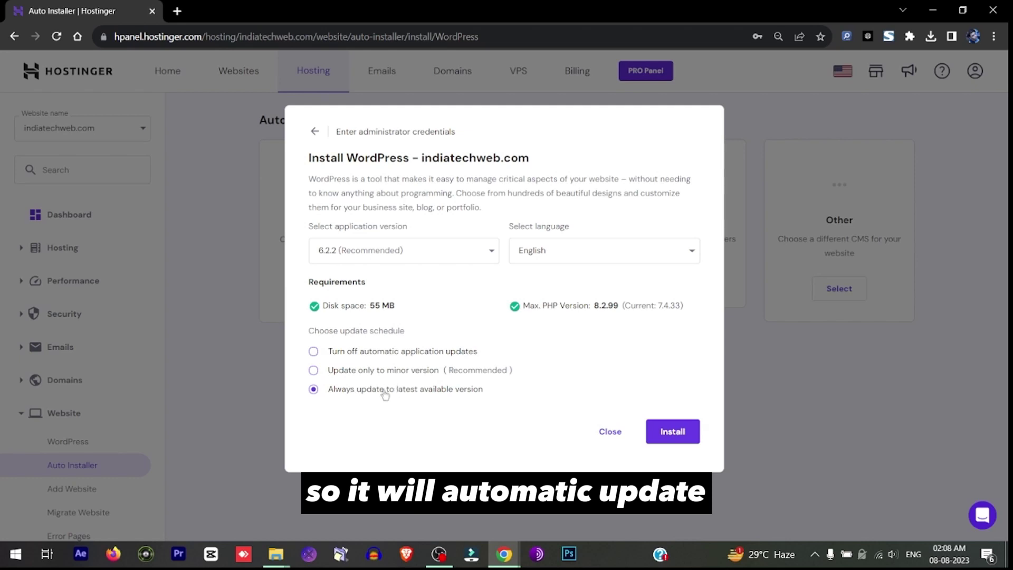
click(686, 437)
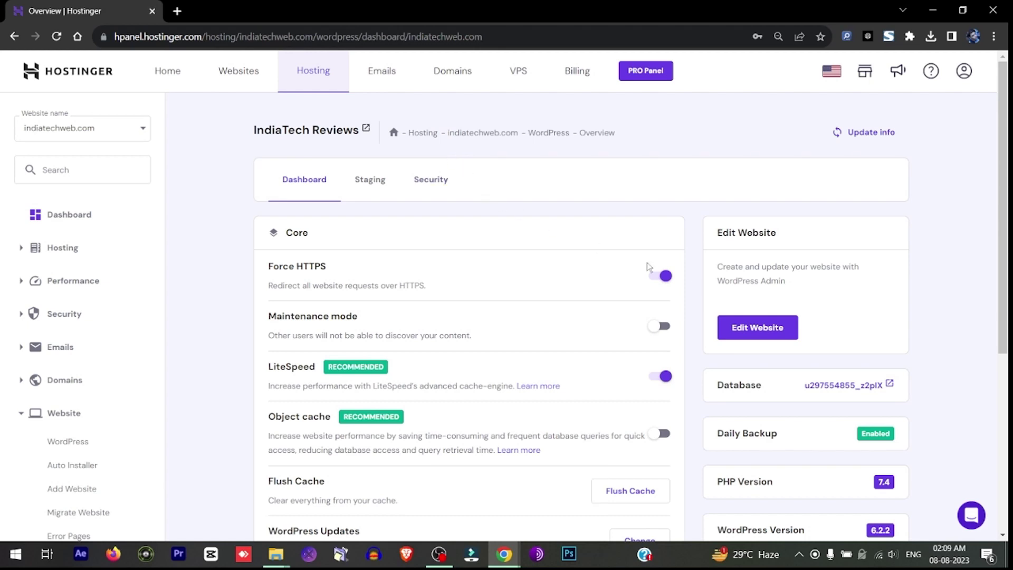
Step: Open the IndiaTech Reviews admin at indiatechweb.com/wp-admin in a fresh tab
click(757, 327)
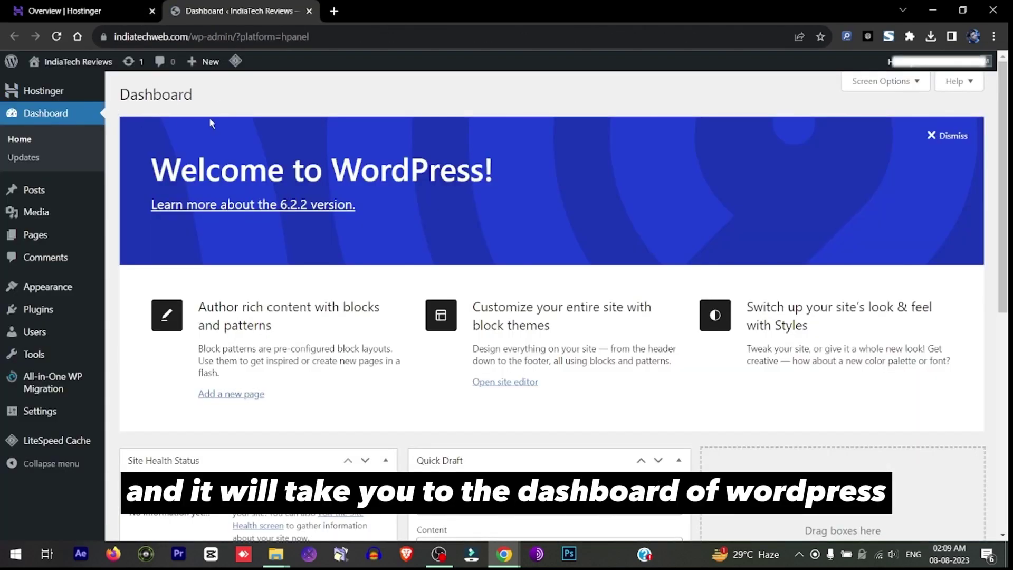
drag(120, 95, 214, 98)
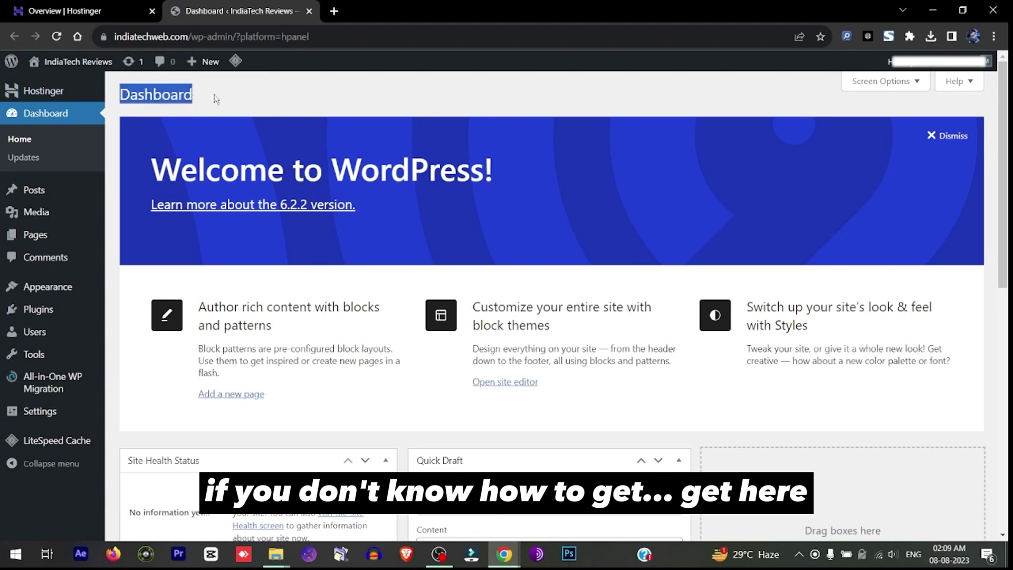
middle_click(233, 12)
click(180, 11)
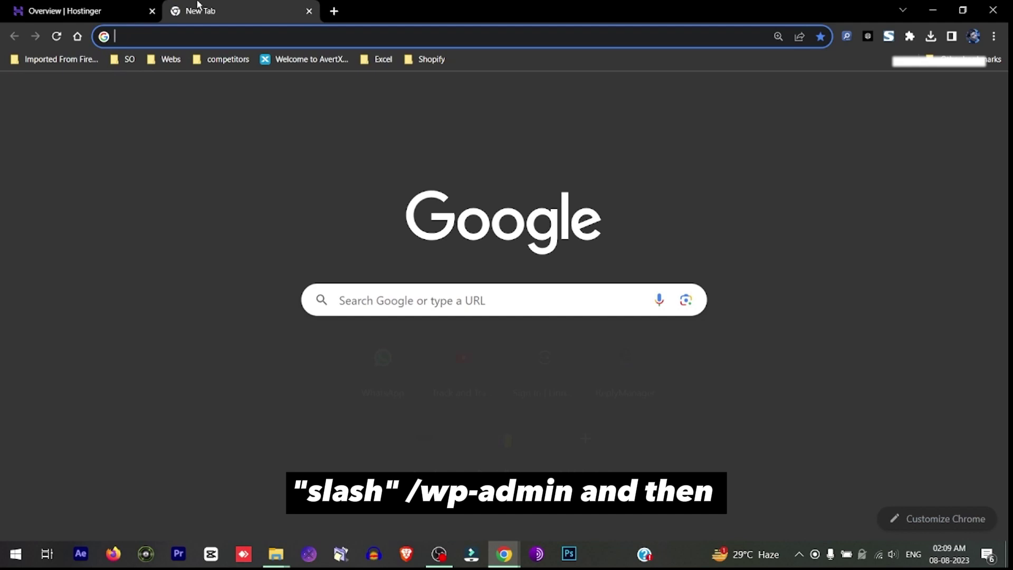
text(indiatec)
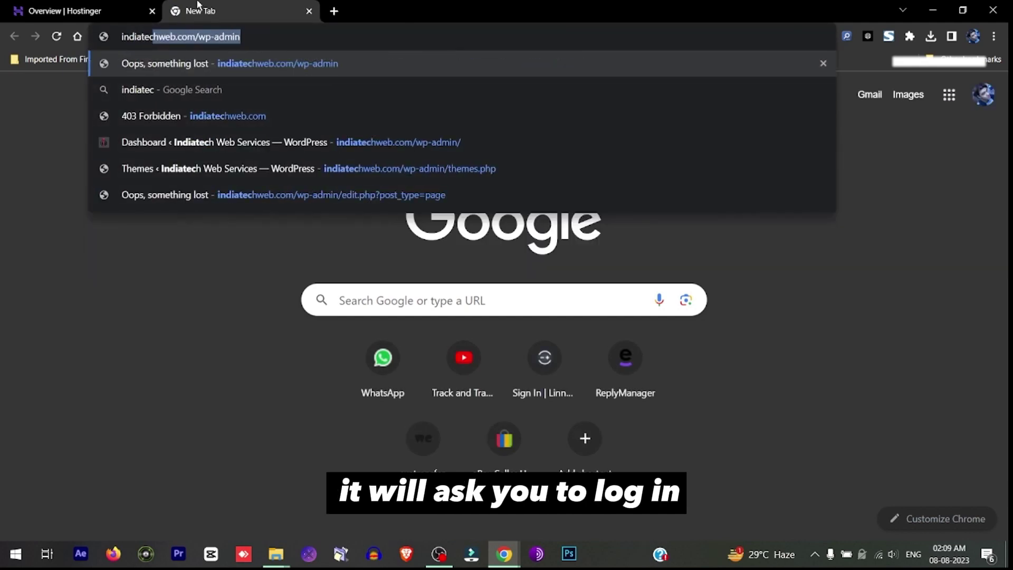
key(End)
key(Return)
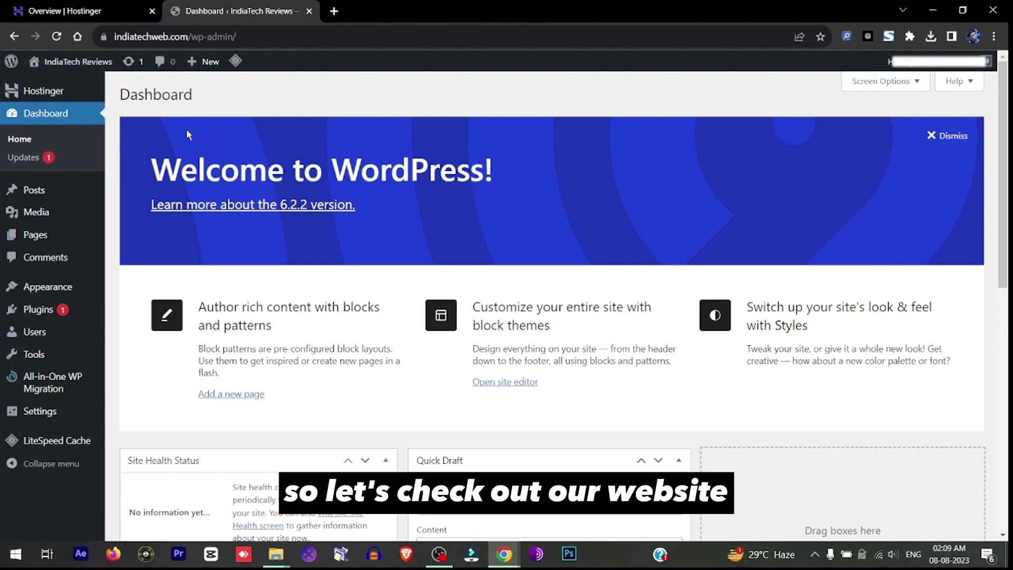
Step: Preview the default live front page, then close its tab
drag(127, 95, 193, 95)
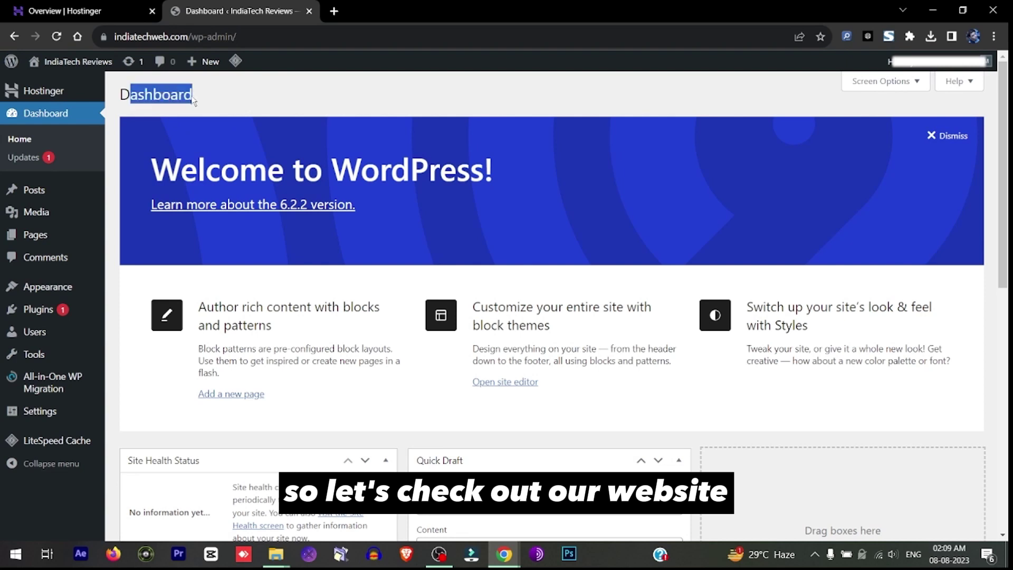
mouse_move(77, 61)
middle_click(76, 85)
click(376, 11)
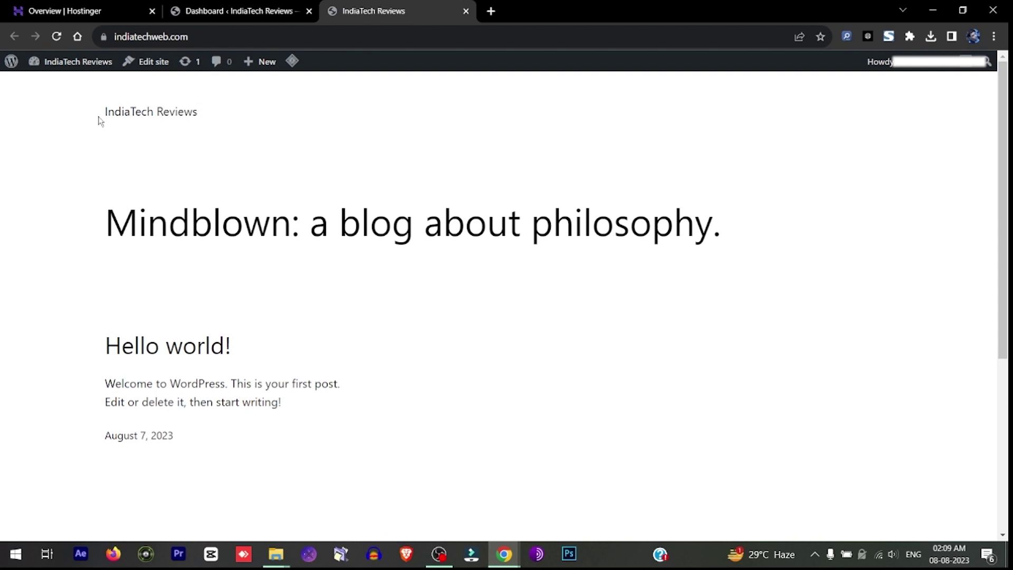
scroll(525, 275, down, 5)
scroll(525, 275, up, 3)
scroll(524, 276, up, 3)
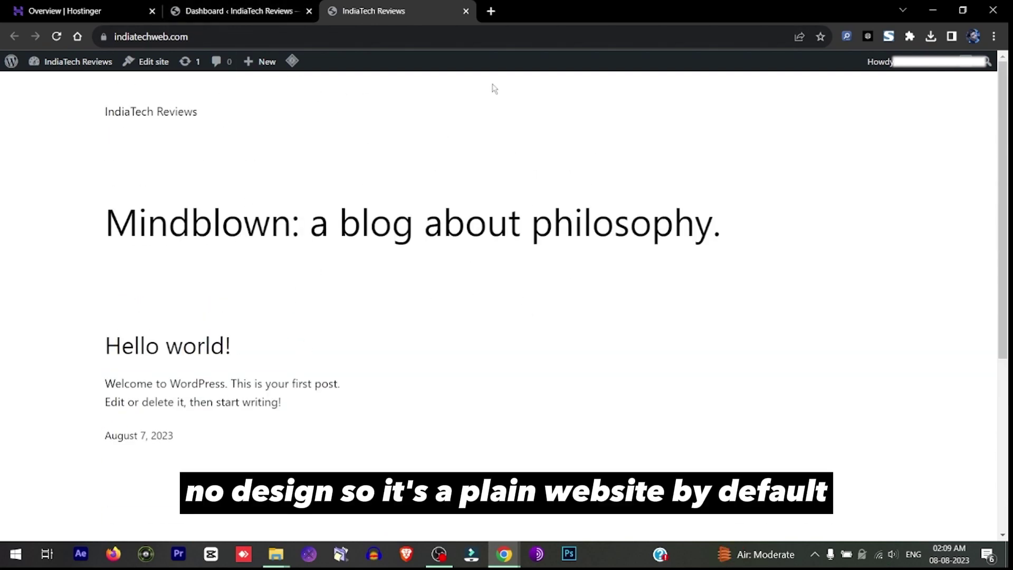
middle_click(414, 11)
mouse_move(48, 287)
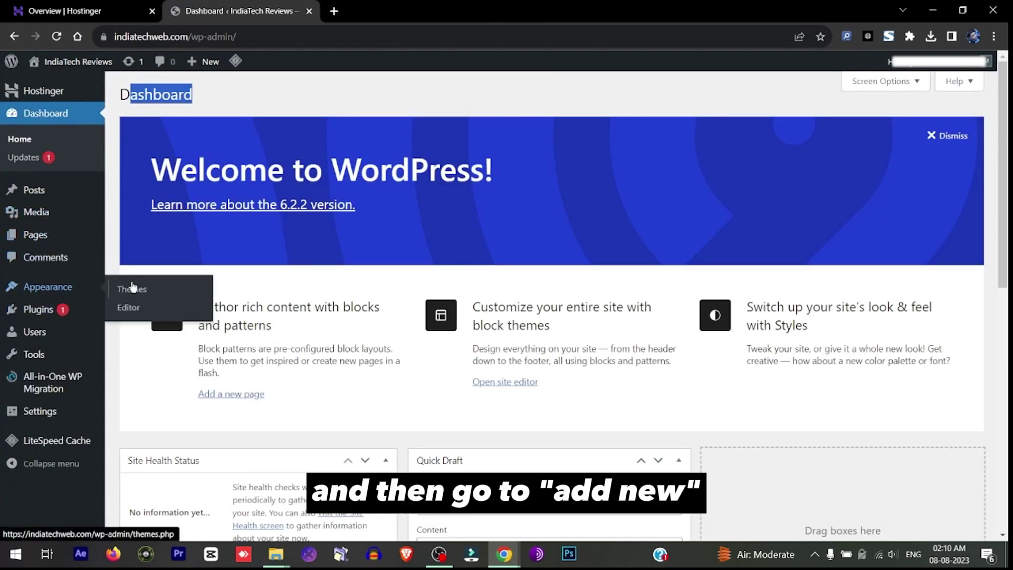
Step: Search the theme directory for 'blocksy', then install and activate Blocksy
click(148, 294)
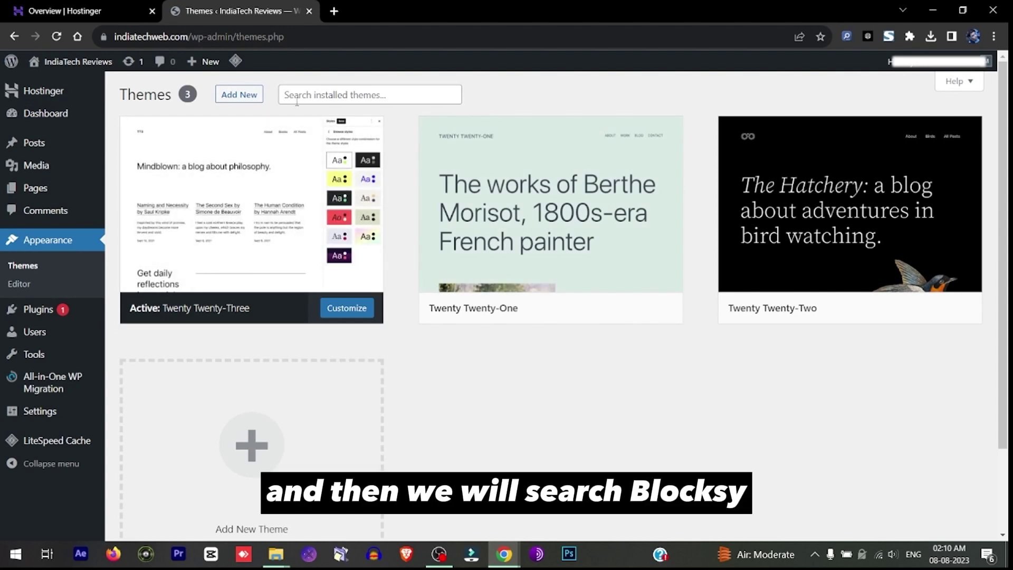
click(233, 100)
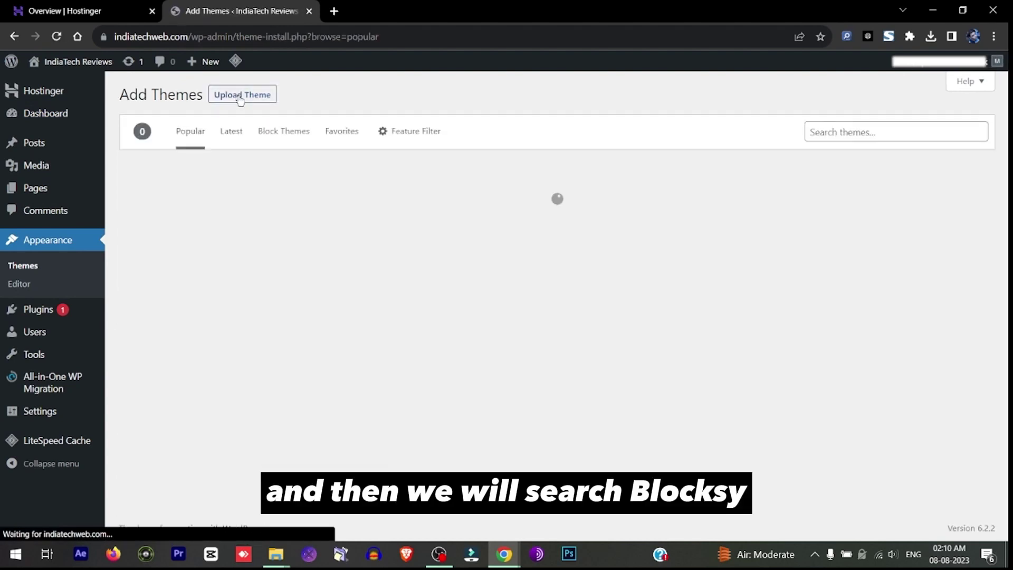
click(896, 132)
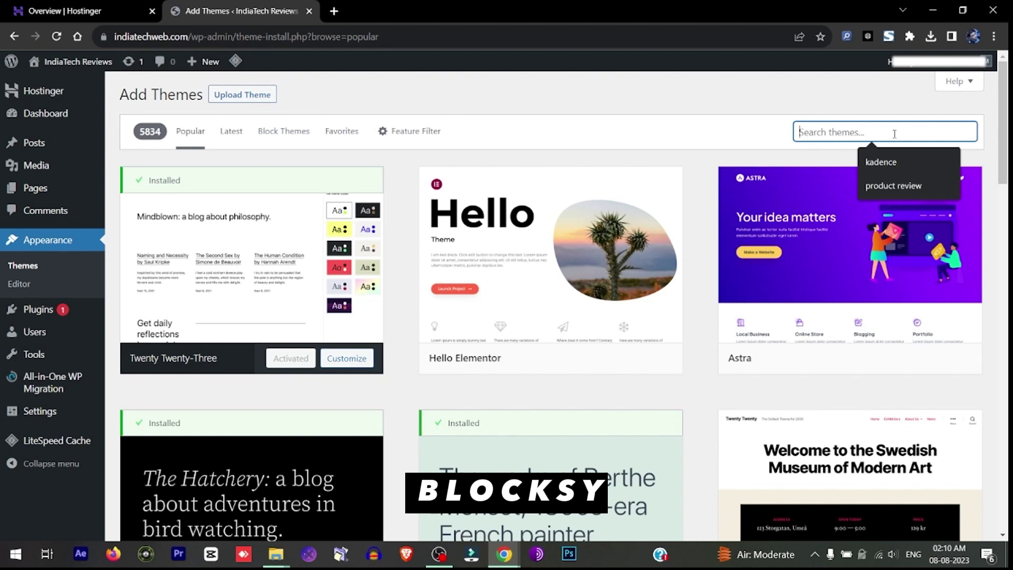
text(bloc)
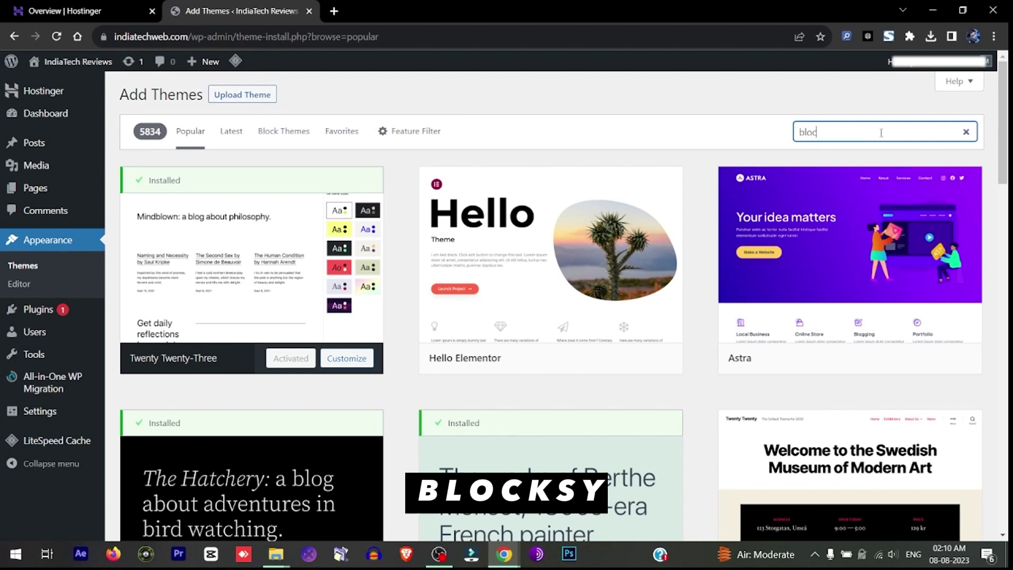
text(ksy)
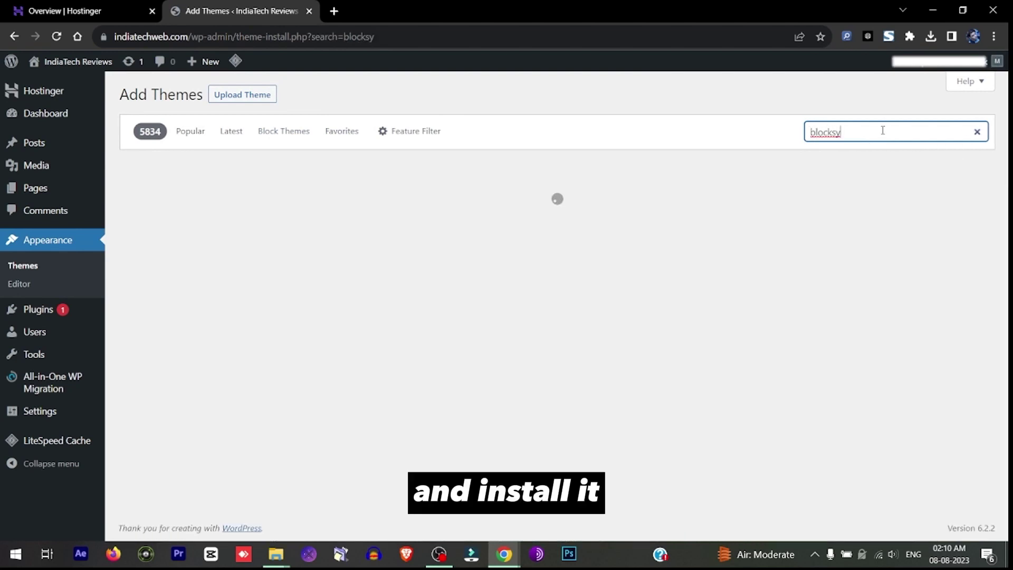
mouse_move(254, 238)
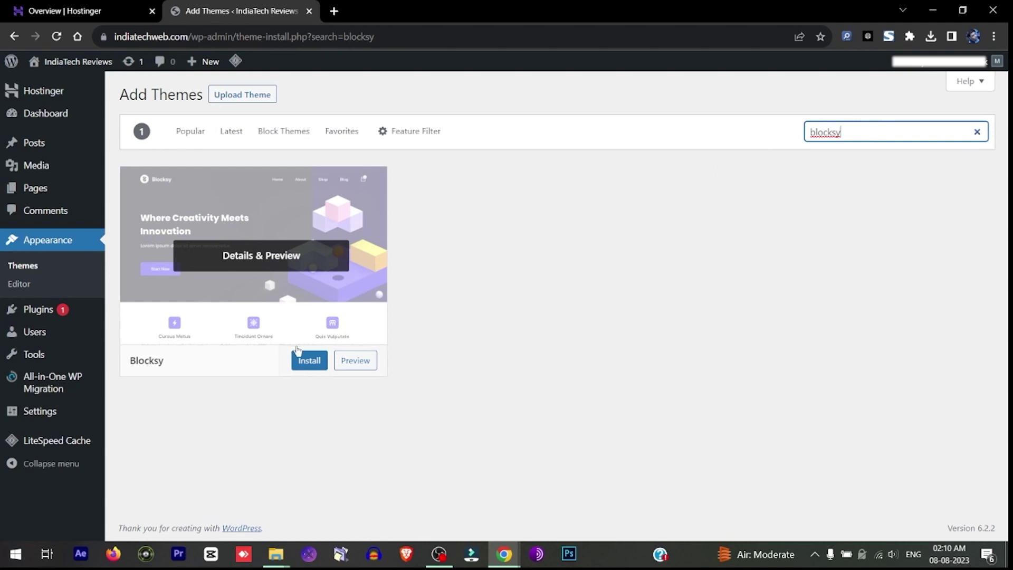
click(305, 360)
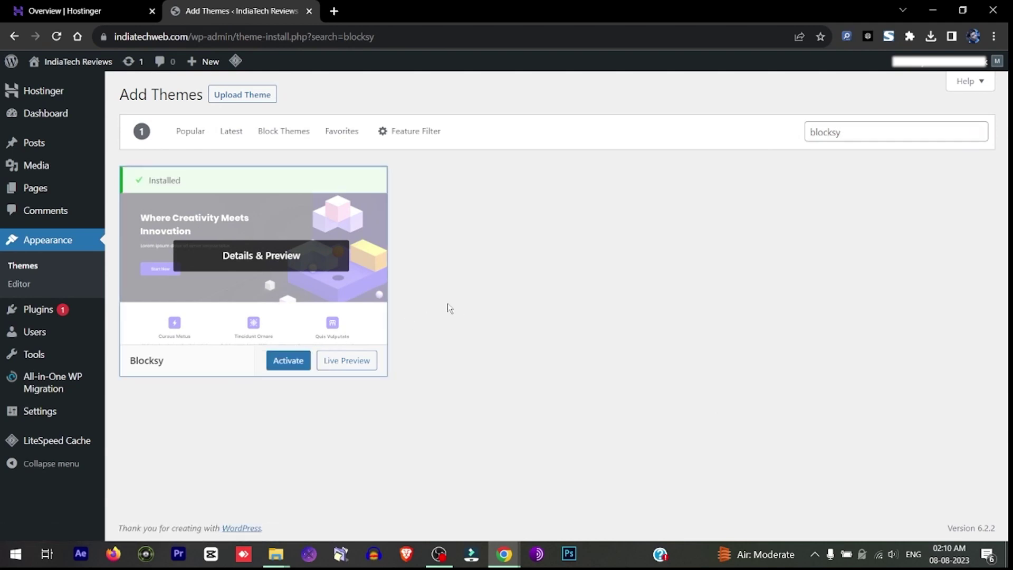
click(288, 360)
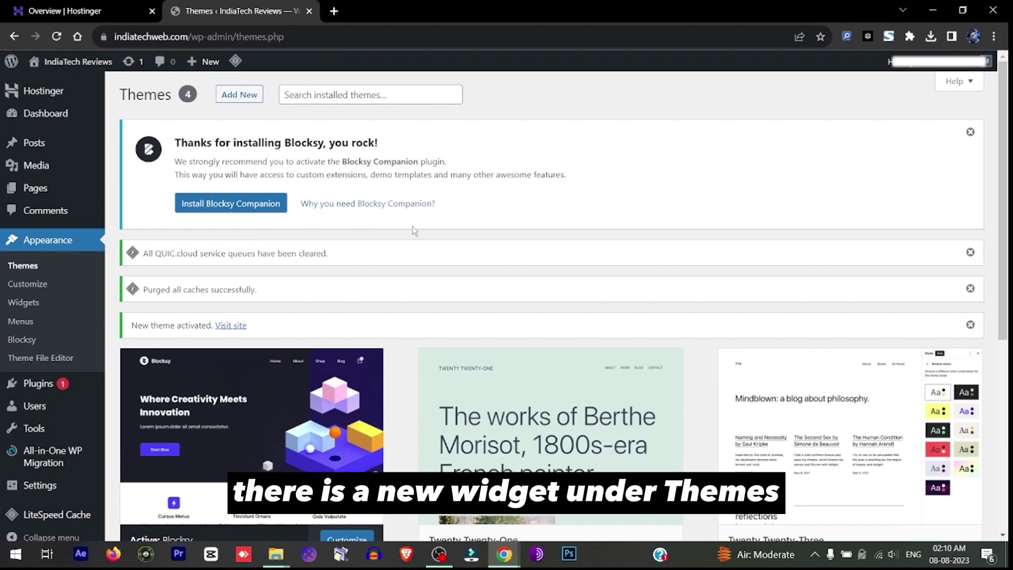
scroll(476, 237, down, 4)
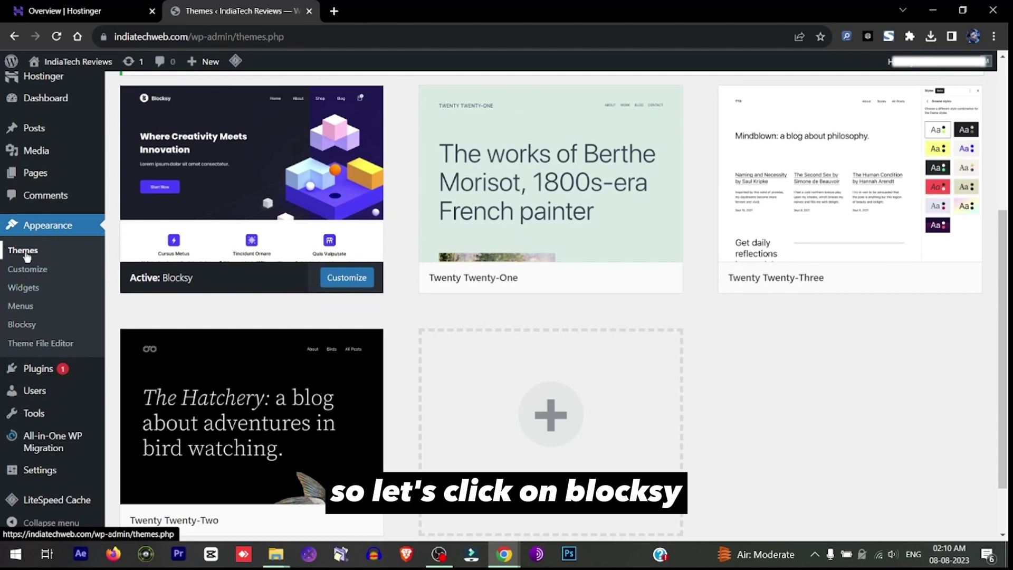
Step: Install and activate Blocksy Companion from the Downloads area of the Blocksy dashboard
click(22, 326)
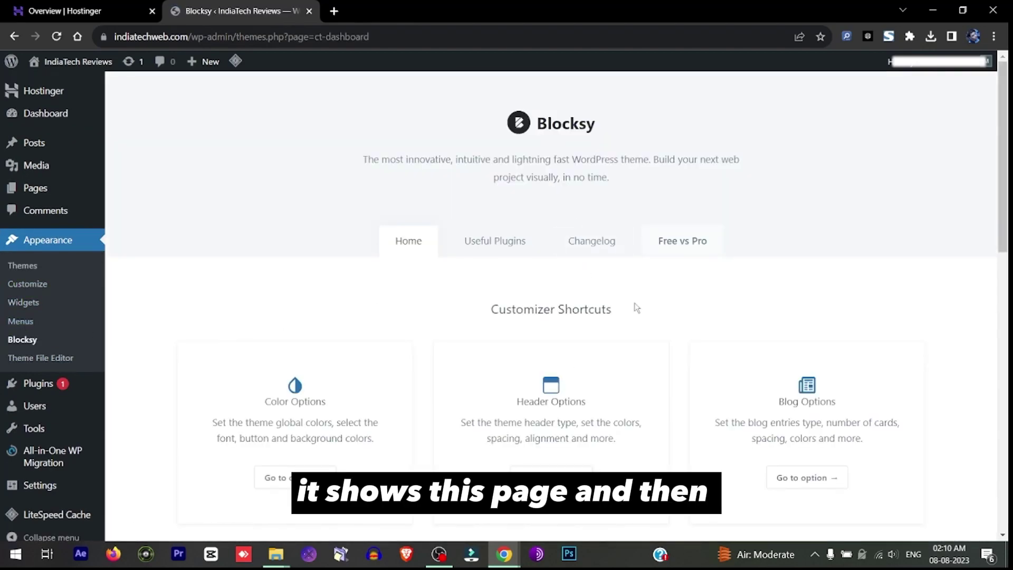
scroll(637, 308, down, 5)
scroll(507, 237, down, 3)
scroll(508, 207, down, 2)
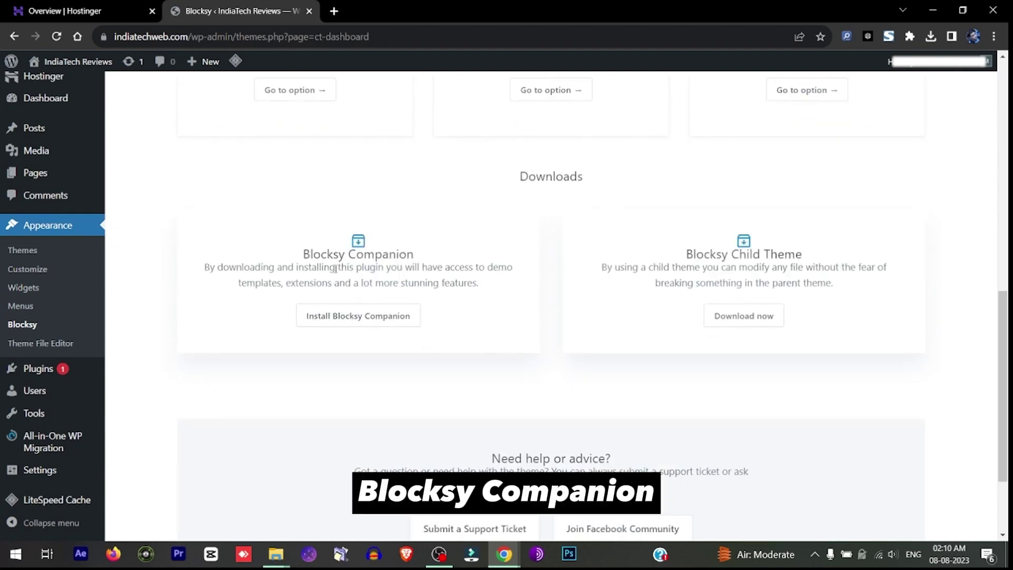
drag(336, 269, 446, 256)
click(373, 316)
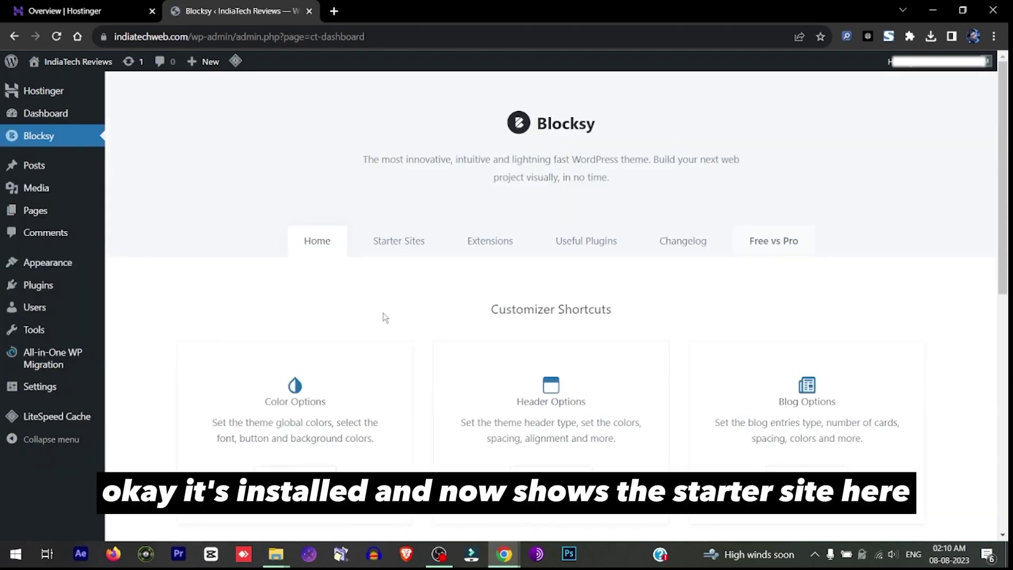
Step: Find Product Reviews under Starter Sites and start its import
click(407, 245)
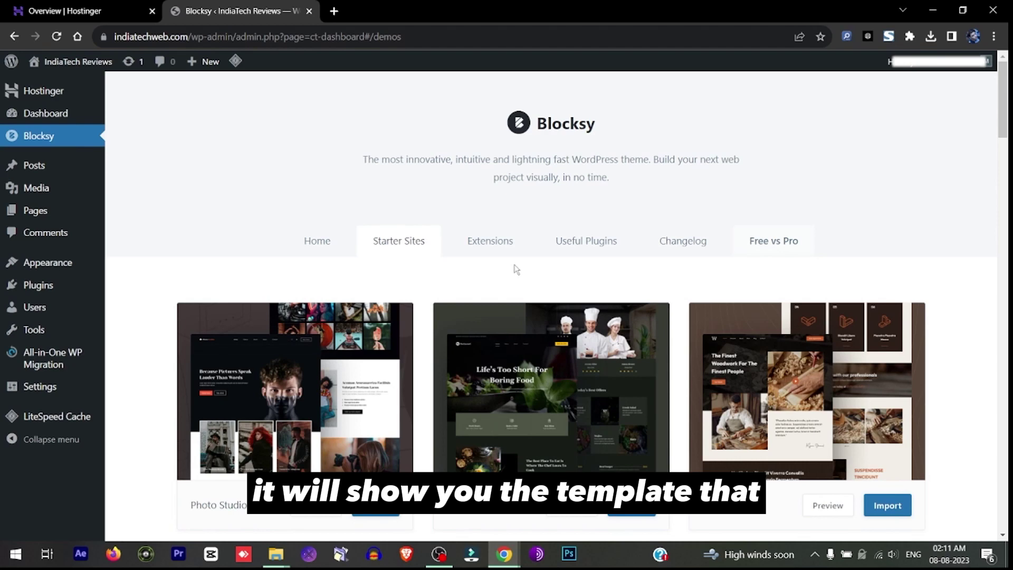
mouse_move(551, 391)
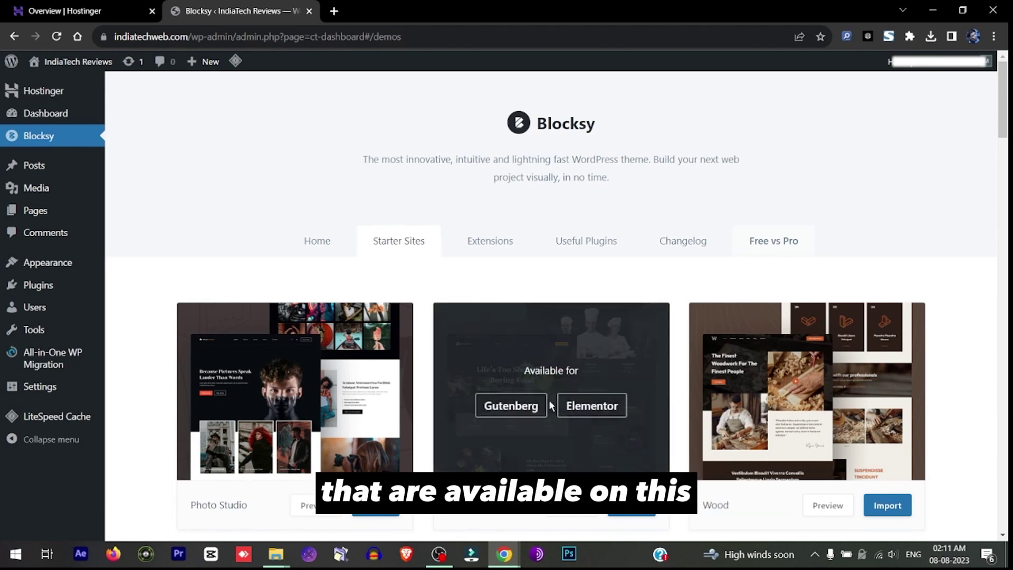
scroll(548, 400, down, 3)
scroll(638, 353, down, 3)
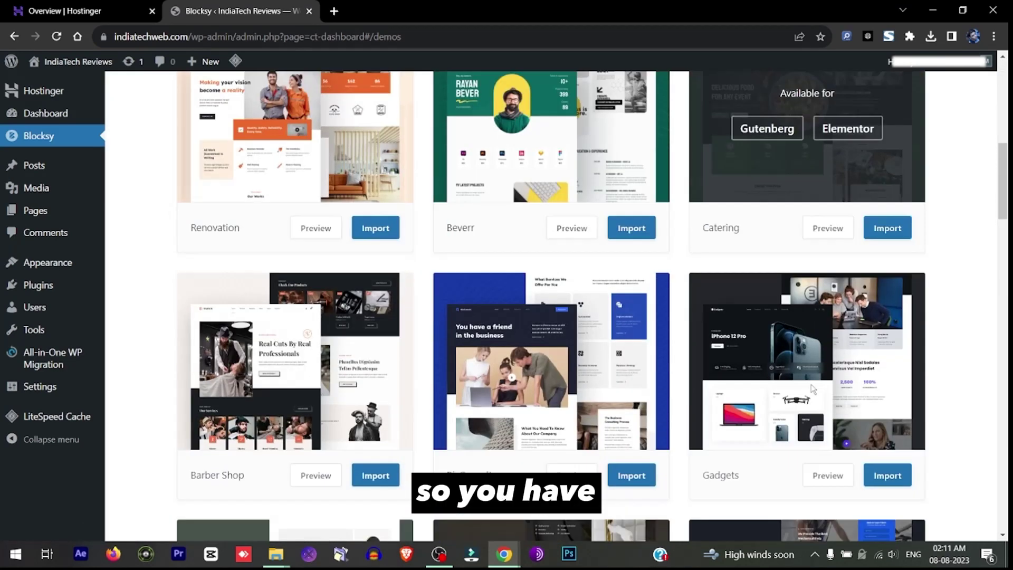
scroll(810, 384, down, 3)
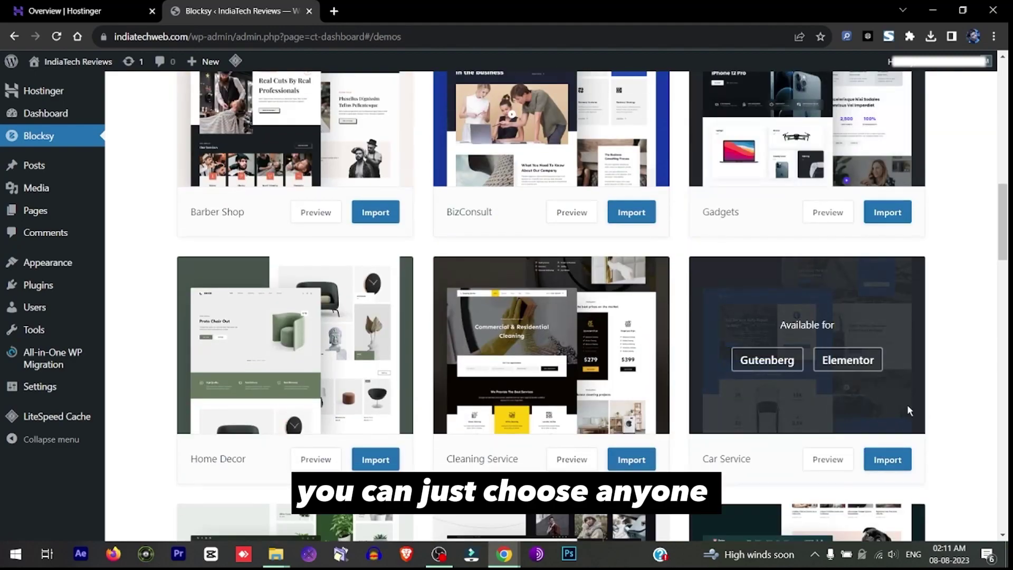
scroll(908, 404, down, 3)
scroll(919, 411, down, 3)
scroll(927, 424, down, 3)
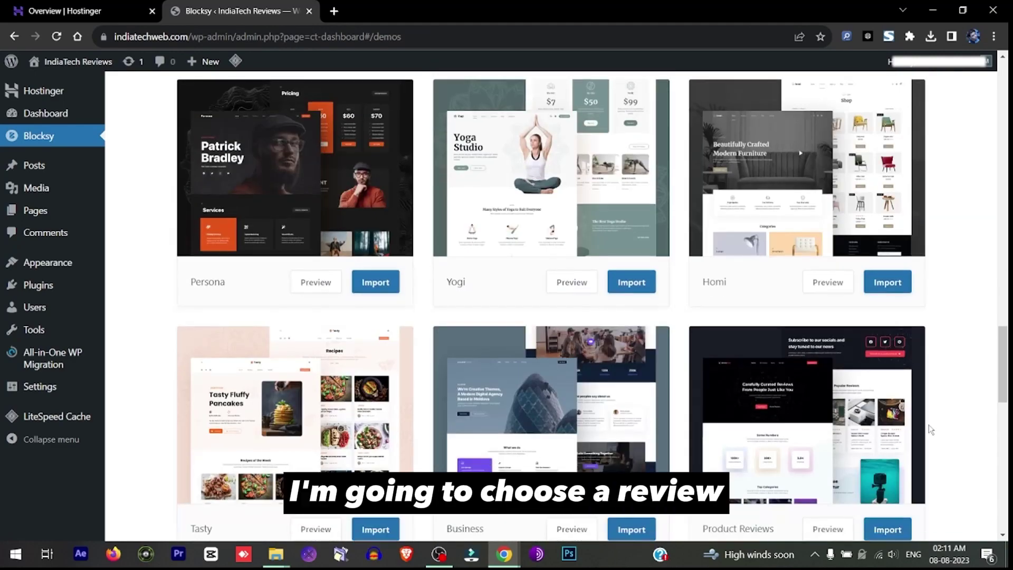
scroll(930, 429, down, 3)
scroll(871, 396, down, 2)
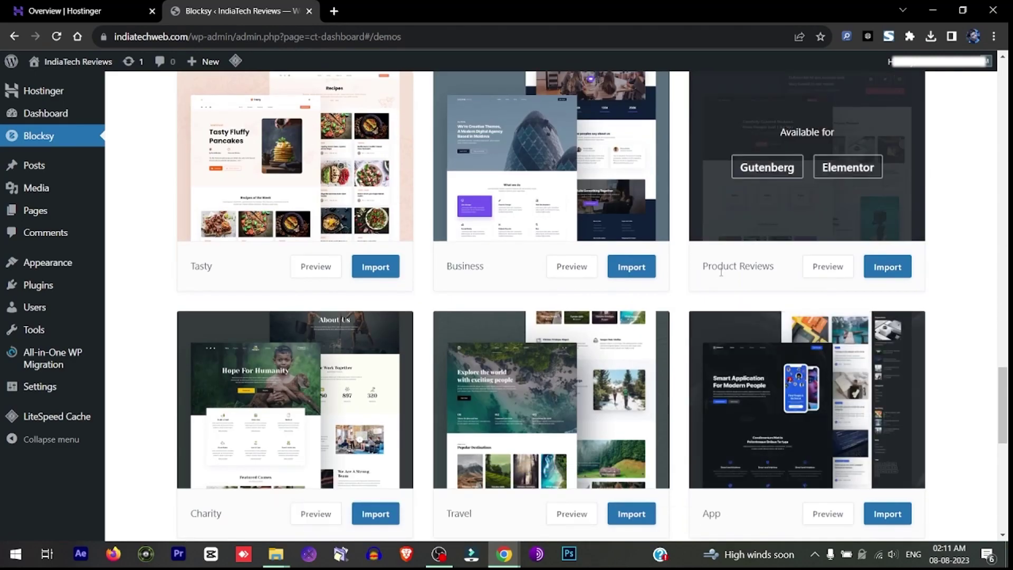
scroll(892, 319, up, 3)
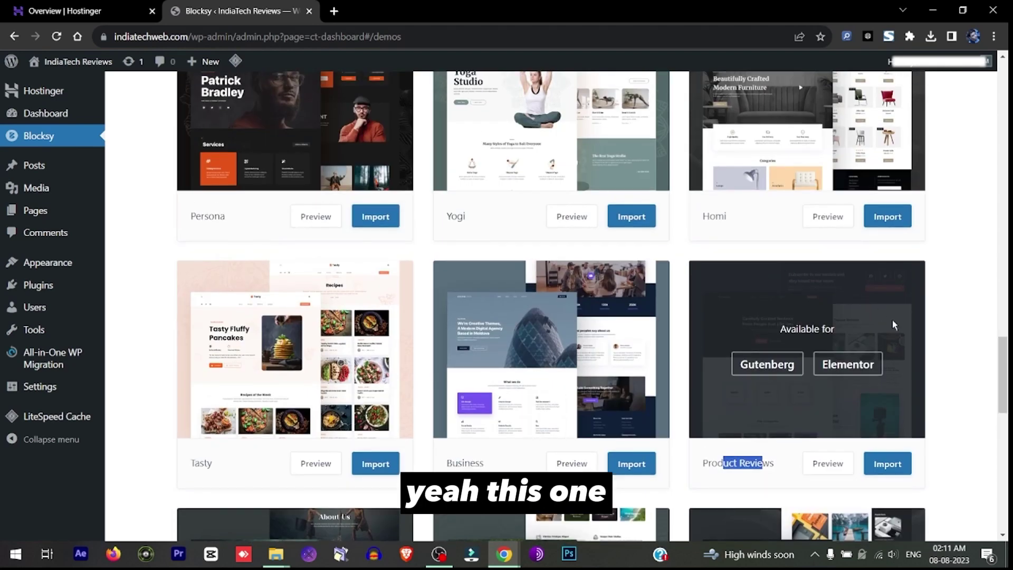
click(888, 463)
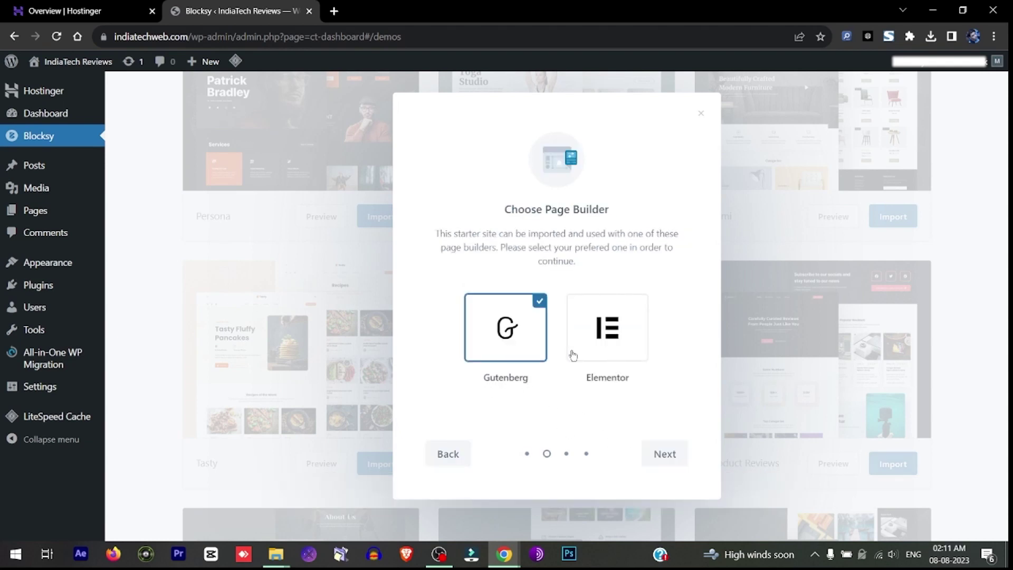
Step: Choose Elementor, keep all plugin and content options, and run the Product Reviews import
click(616, 347)
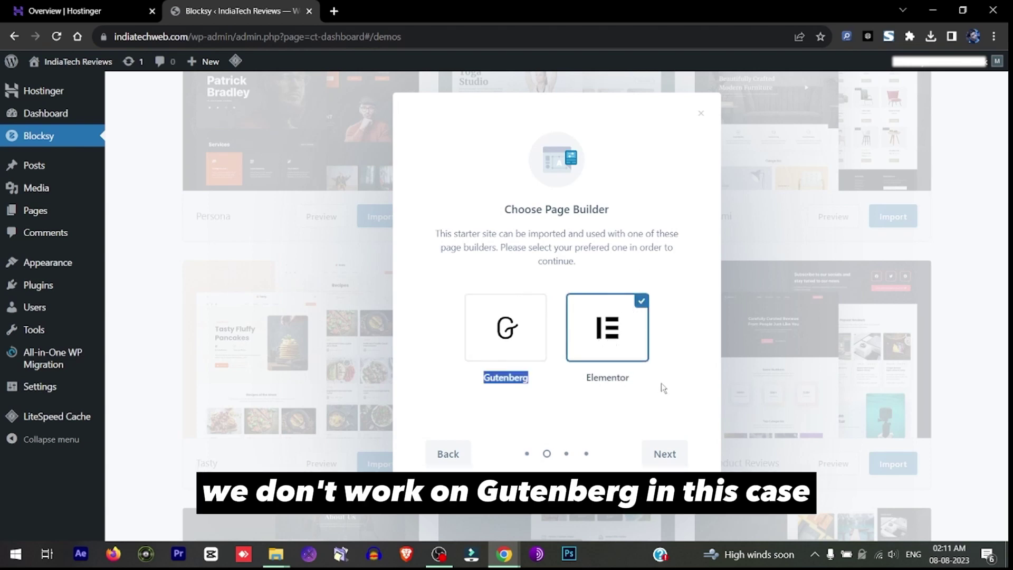
drag(632, 380, 601, 382)
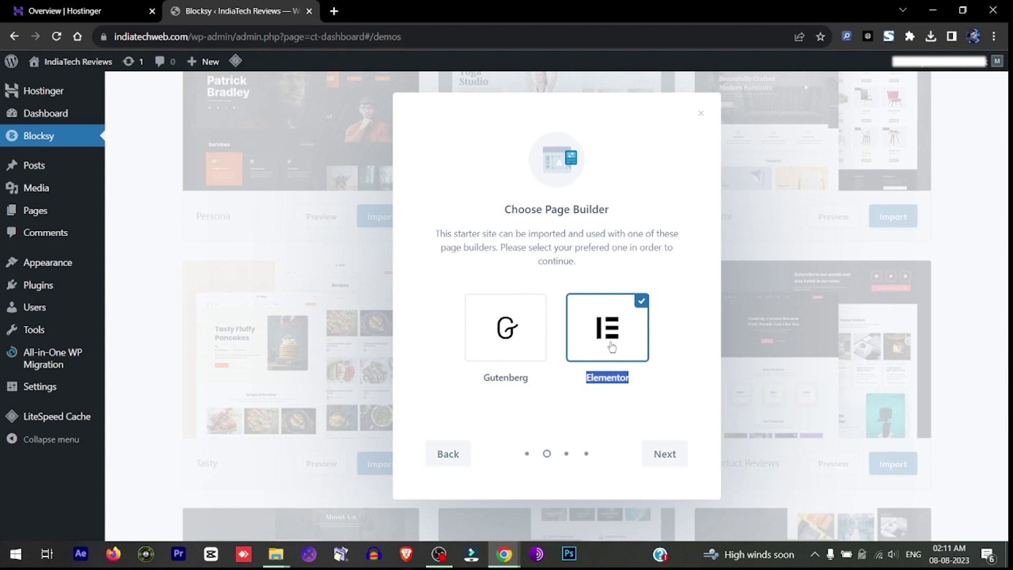
click(657, 456)
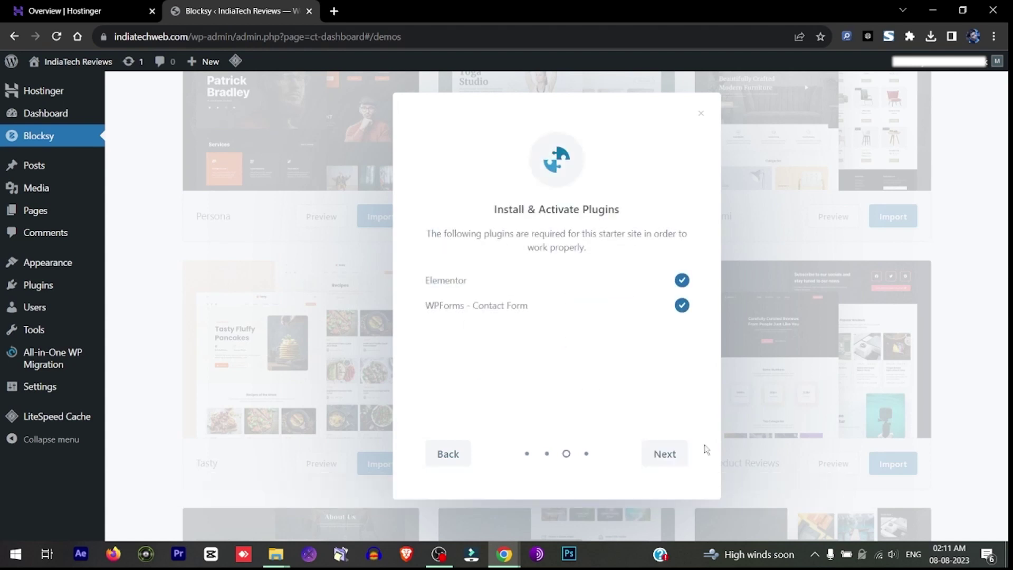
click(669, 457)
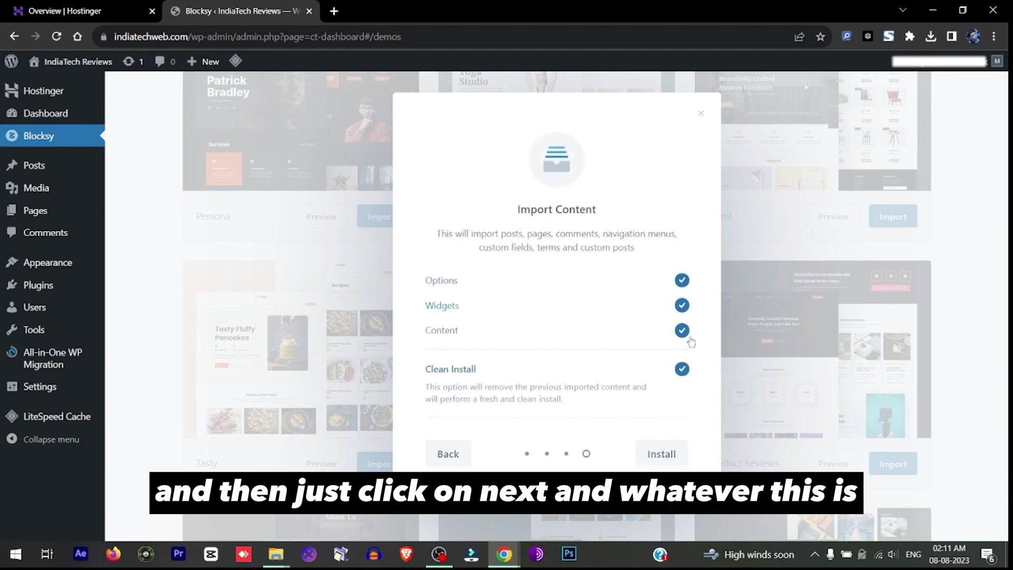
click(651, 458)
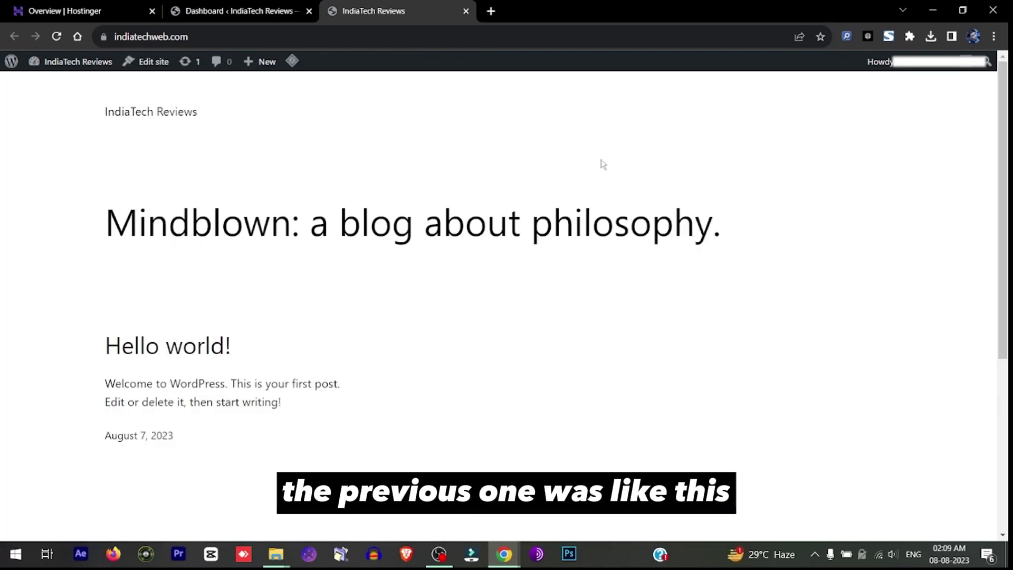
scroll(602, 164, down, 5)
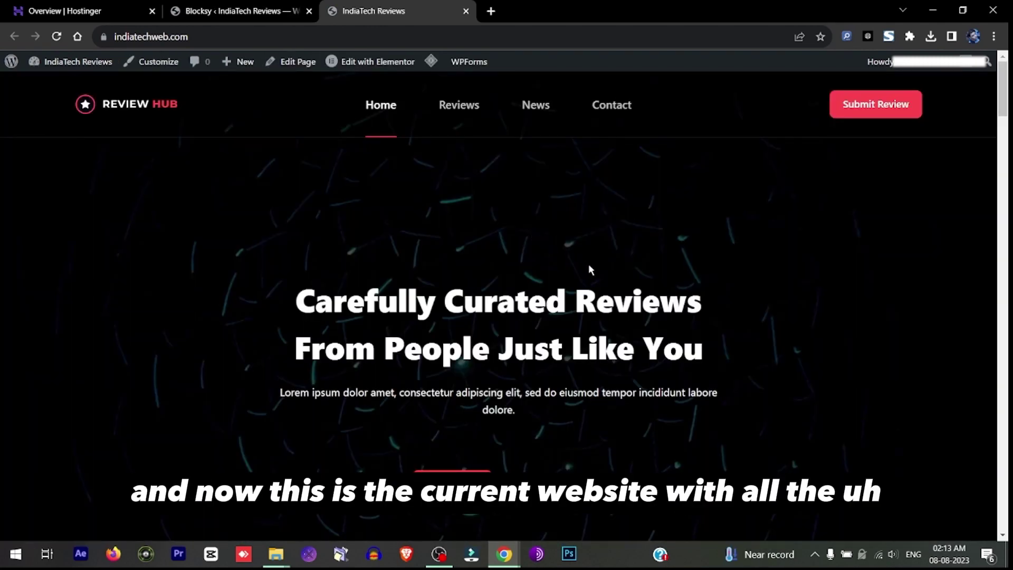
scroll(598, 278, down, 5)
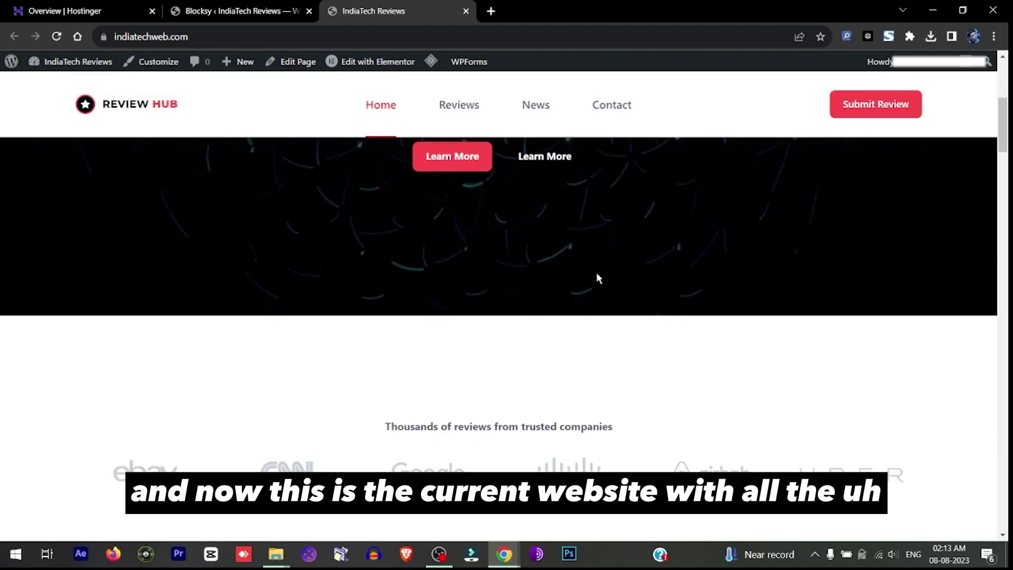
scroll(596, 272, down, 5)
scroll(596, 272, down, 5)
scroll(596, 272, up, 5)
scroll(596, 273, up, 8)
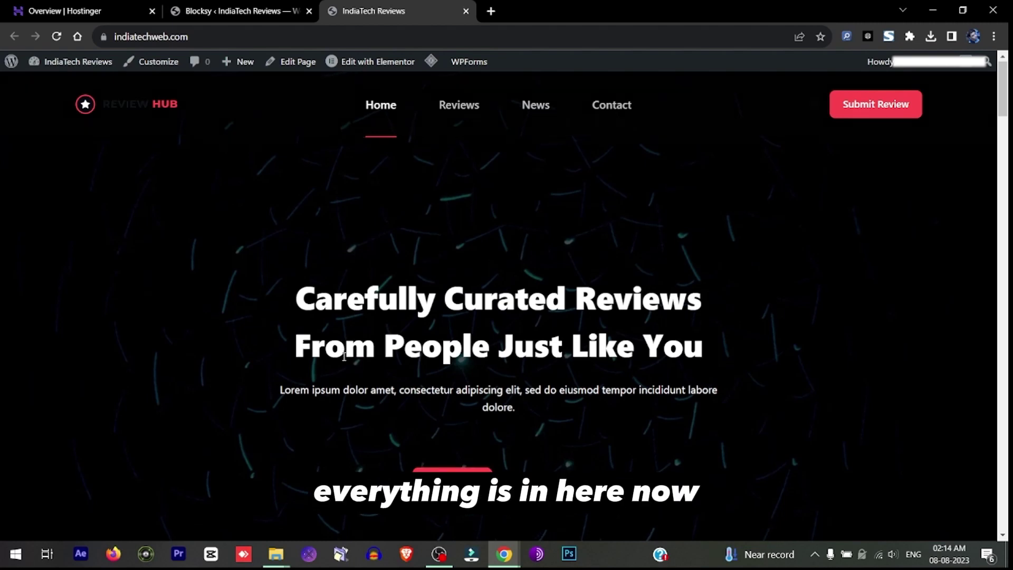
scroll(334, 347, down, 2)
Step: Review the placeholder text in the homepage hero description and category cards
double_click(292, 263)
click(292, 262)
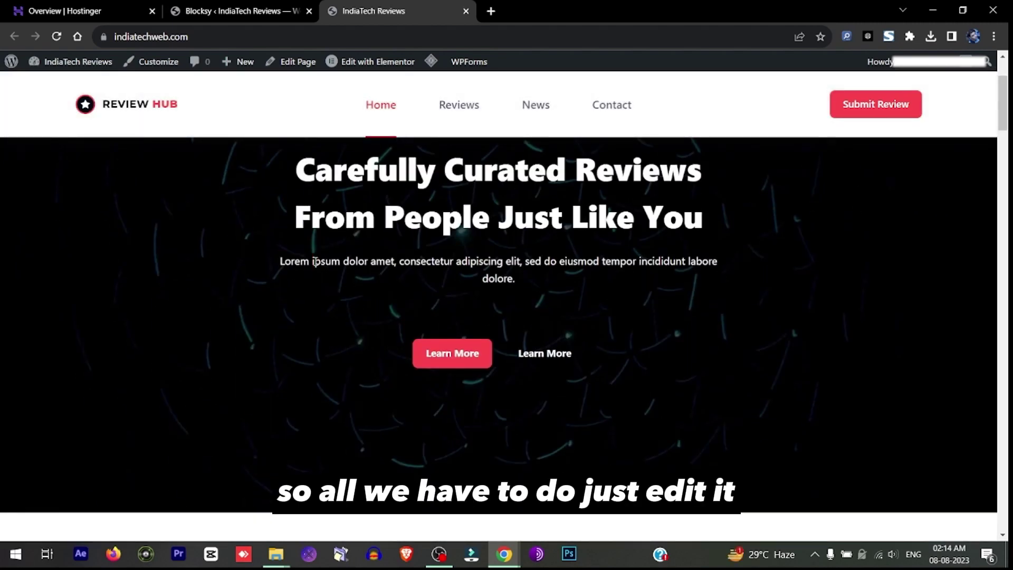
scroll(485, 311, down, 8)
double_click(396, 266)
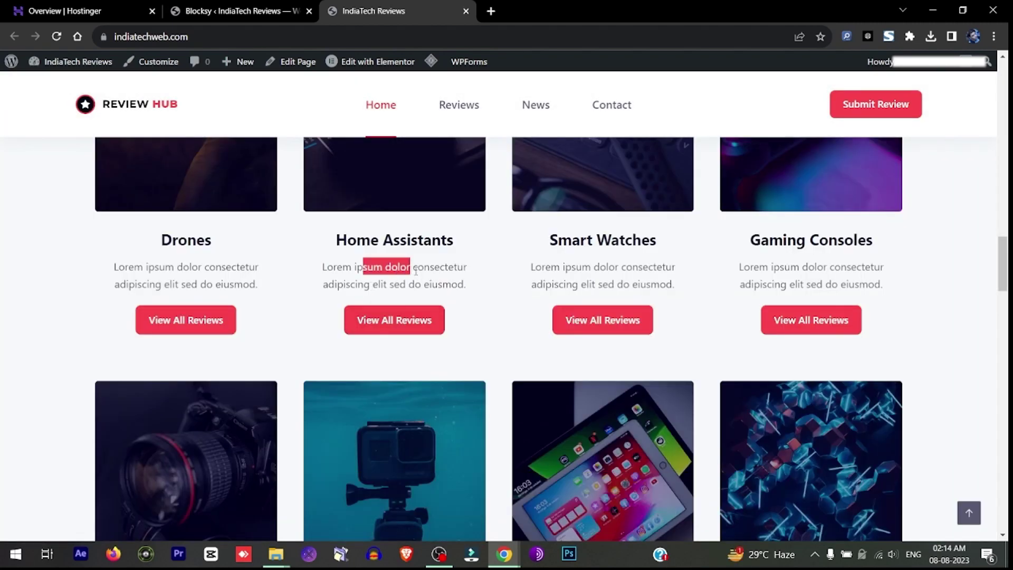
scroll(486, 310, down, 4)
scroll(485, 311, down, 5)
scroll(485, 311, down, 2)
scroll(485, 311, up, 6)
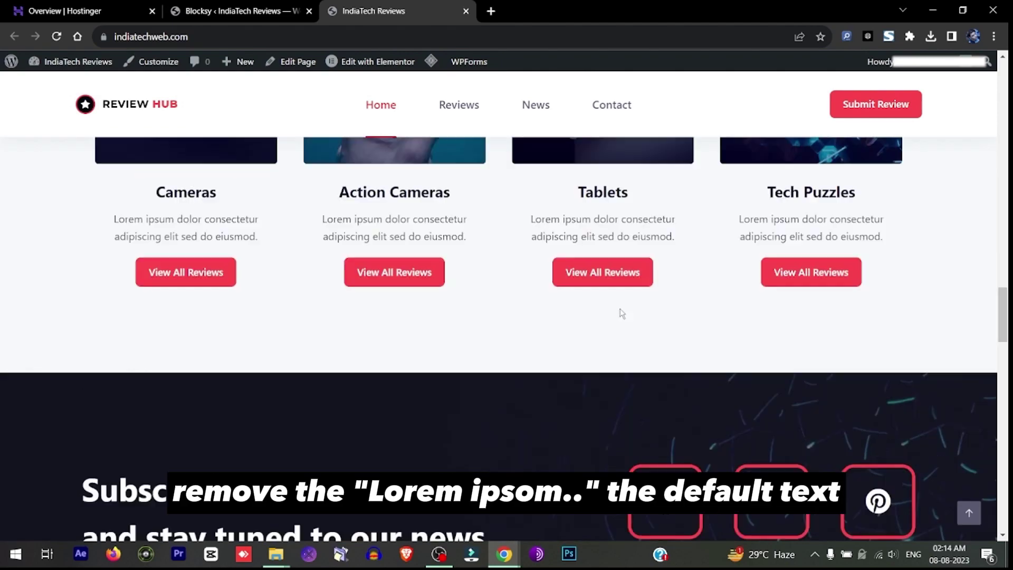
scroll(618, 309, up, 8)
scroll(617, 308, up, 8)
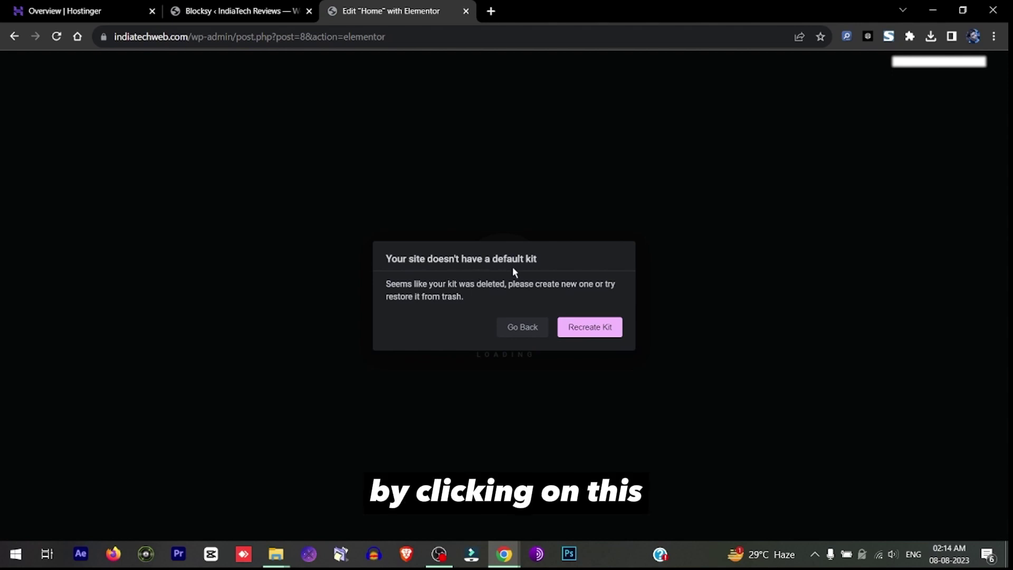
Step: Recreate the default kit, save it in Elementor Tools, and close the Tools tabs
click(594, 329)
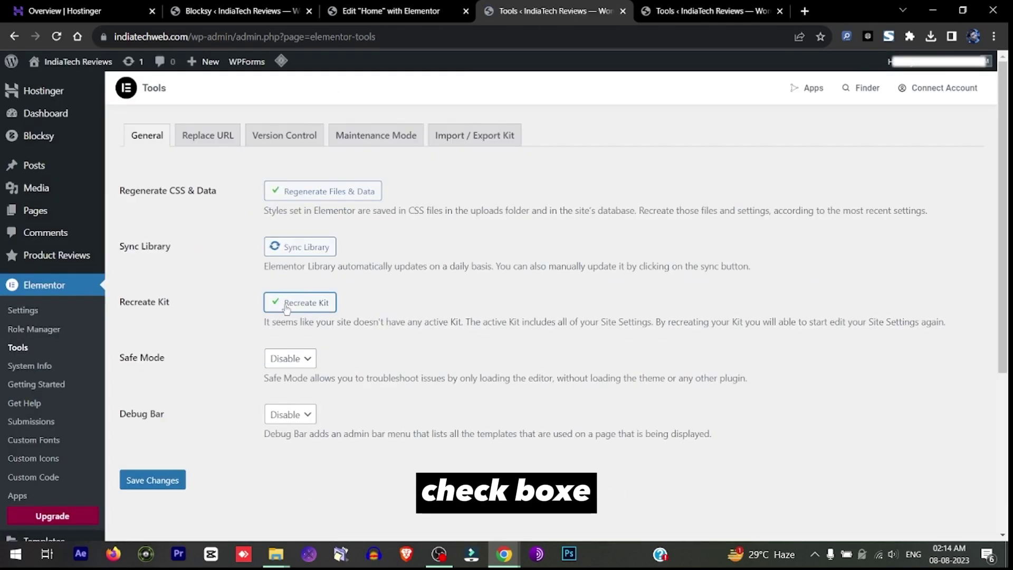
click(152, 480)
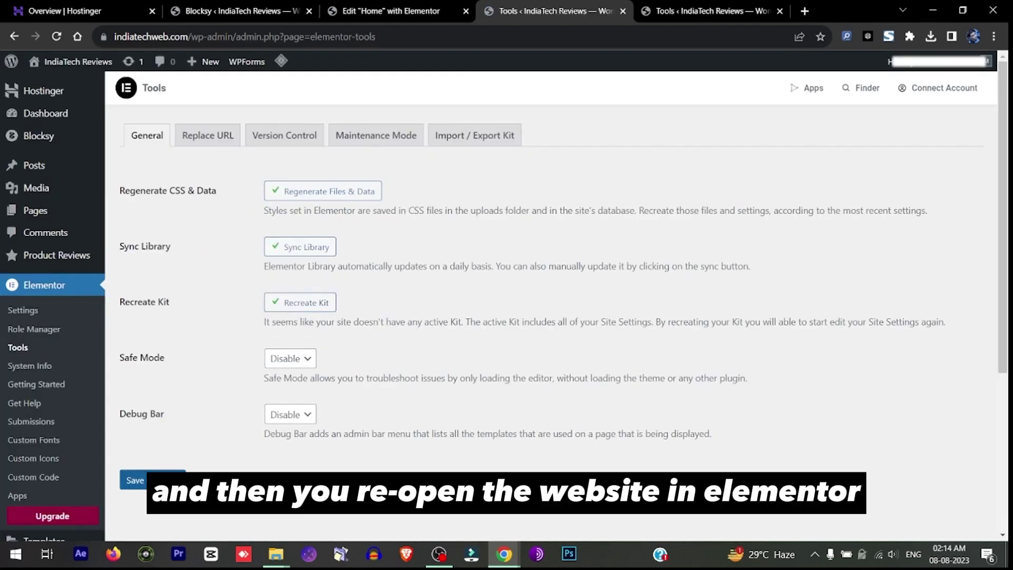
middle_click(683, 10)
middle_click(535, 12)
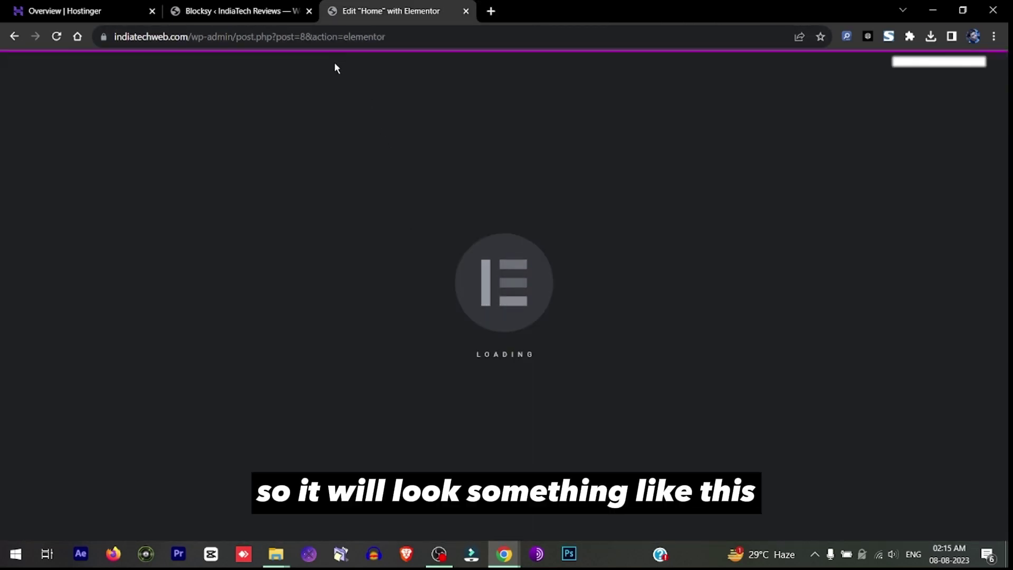
mouse_move(597, 303)
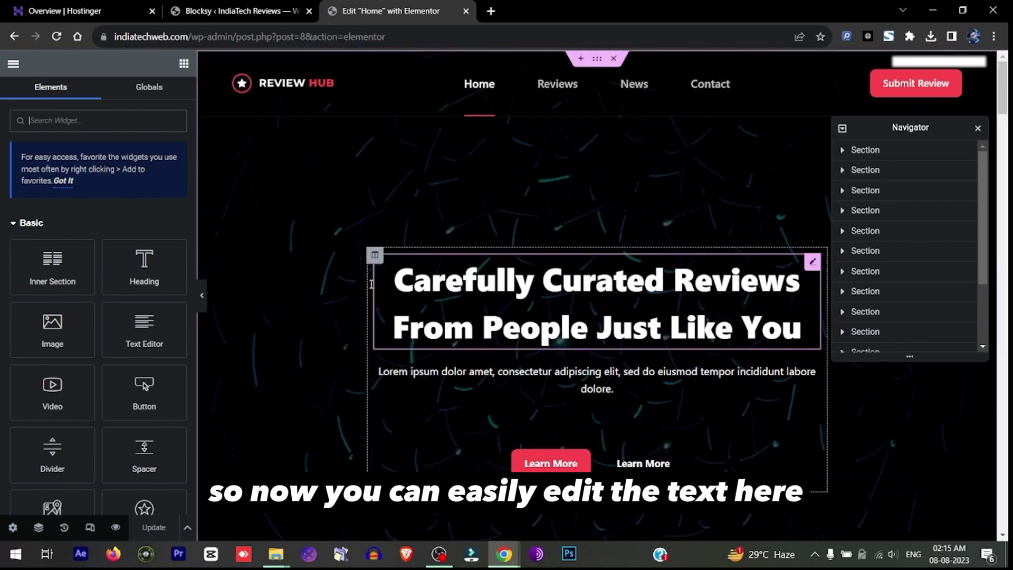
Step: Replace the hero heading text with 'Best Review Website', then select the paragraph below
click(422, 273)
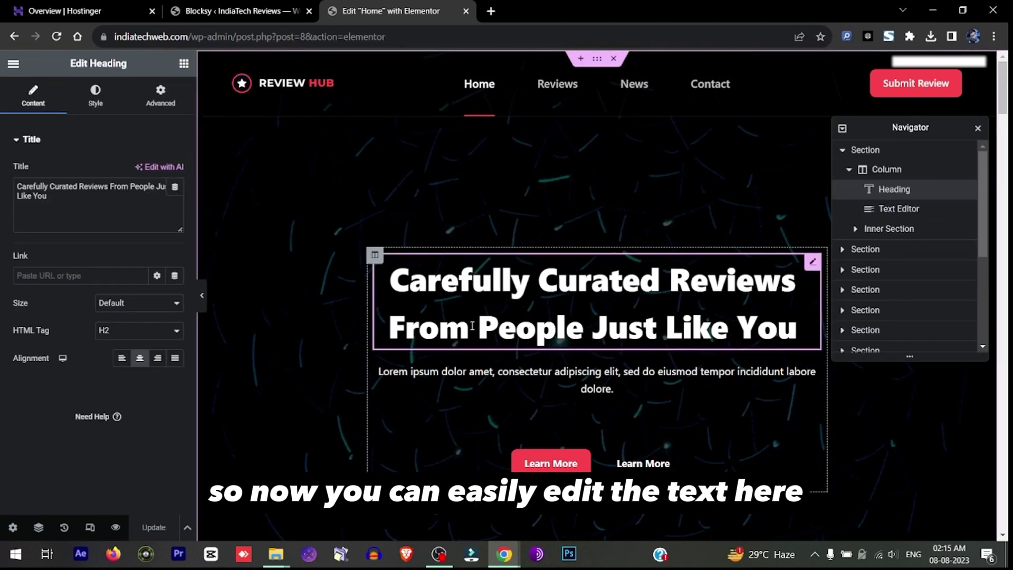
triple_click(435, 288)
text(Best )
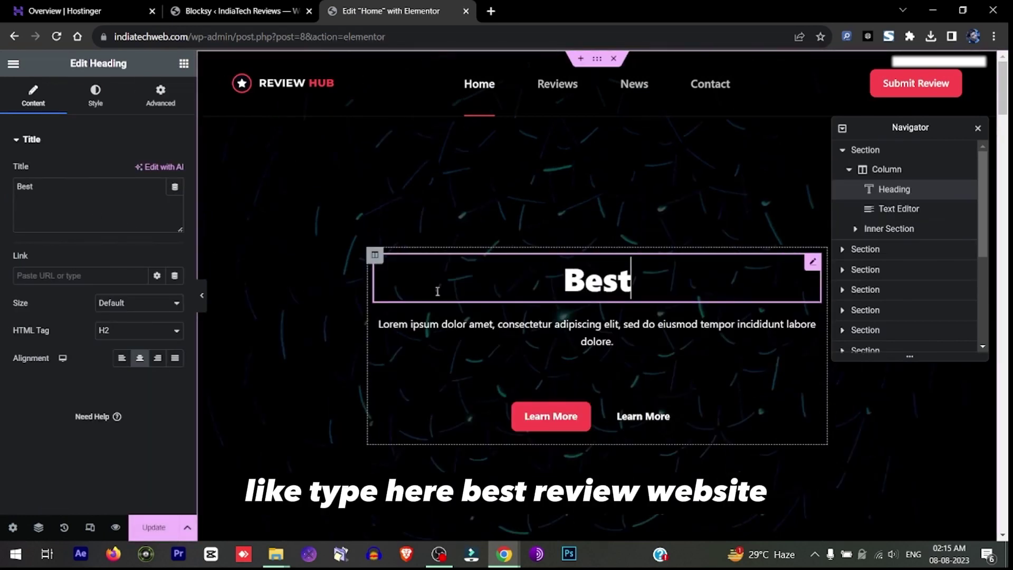
text(Review )
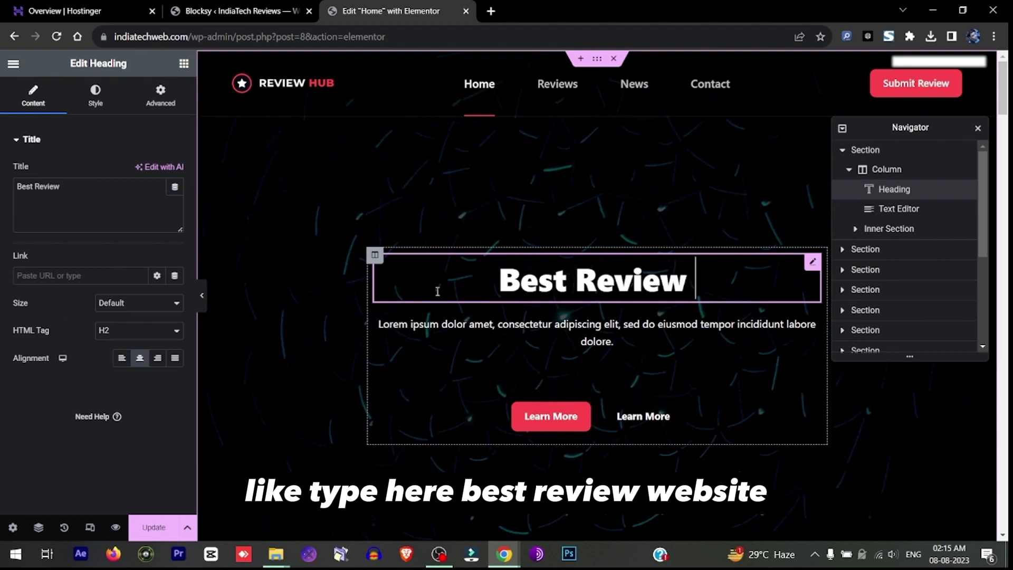
text(Website)
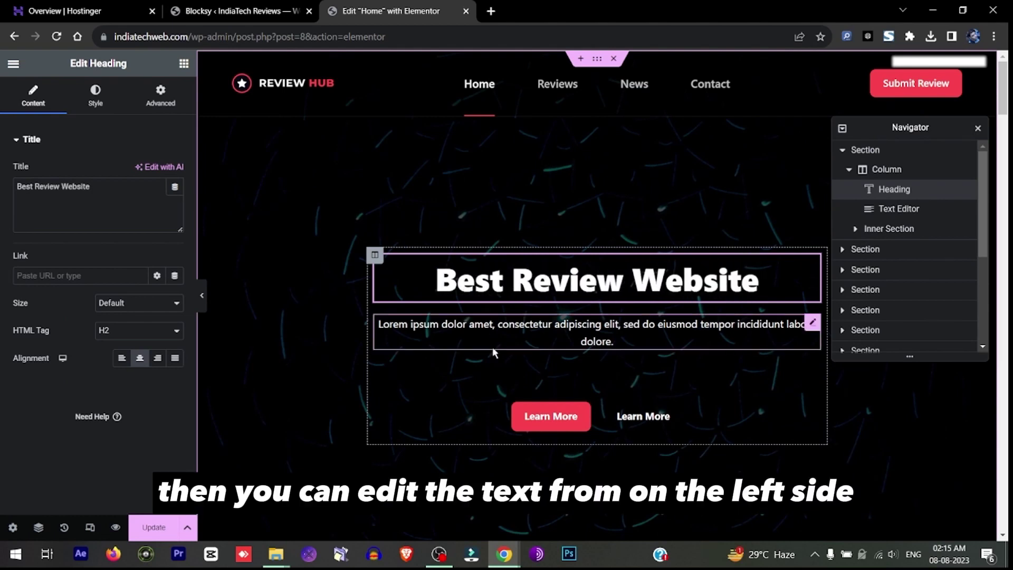
click(522, 328)
click(36, 341)
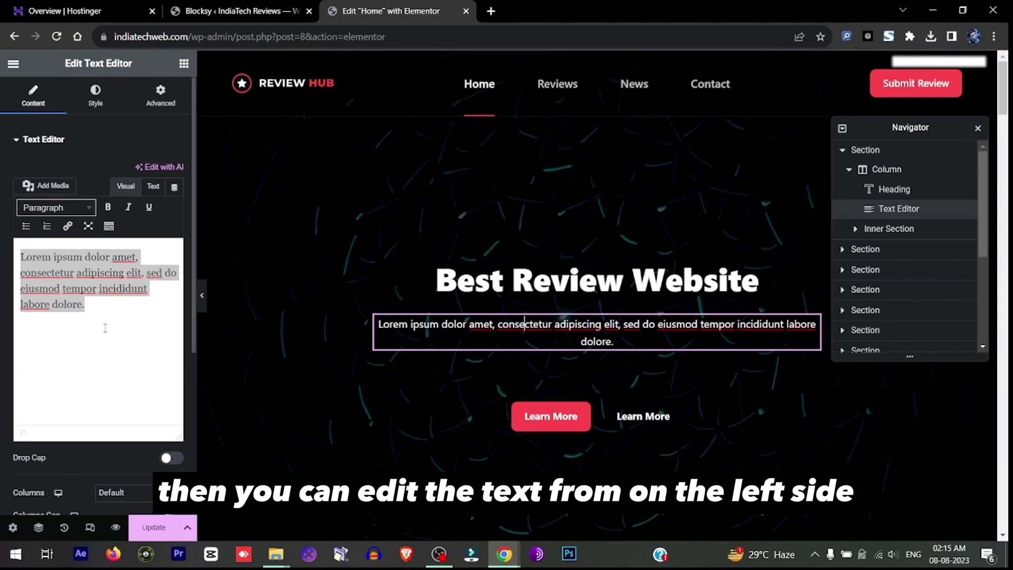
scroll(523, 332, down, 5)
scroll(522, 333, down, 2)
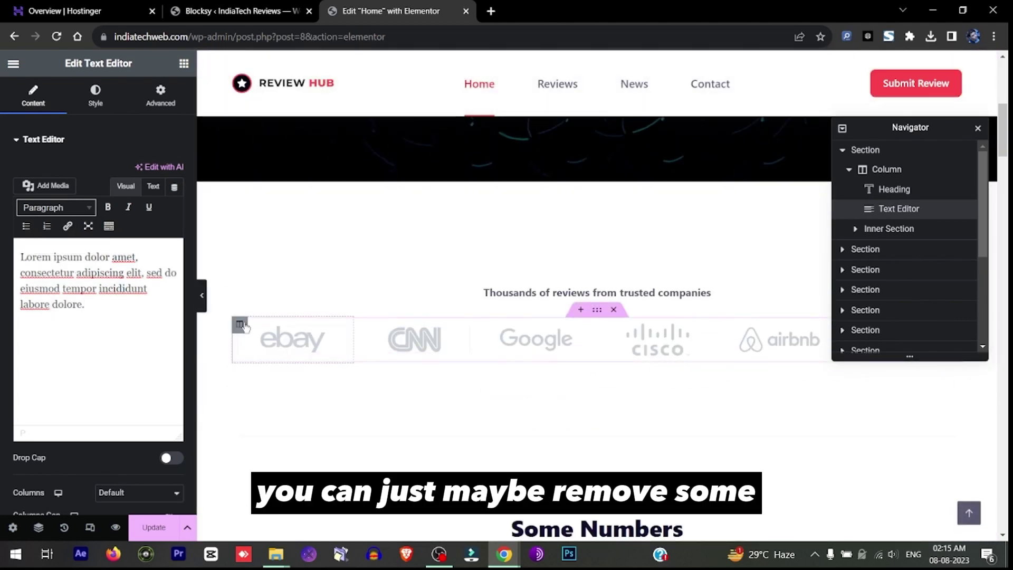
Step: Delete the 'Thousands of reviews from trusted companies' heading and the company logos row
click(240, 325)
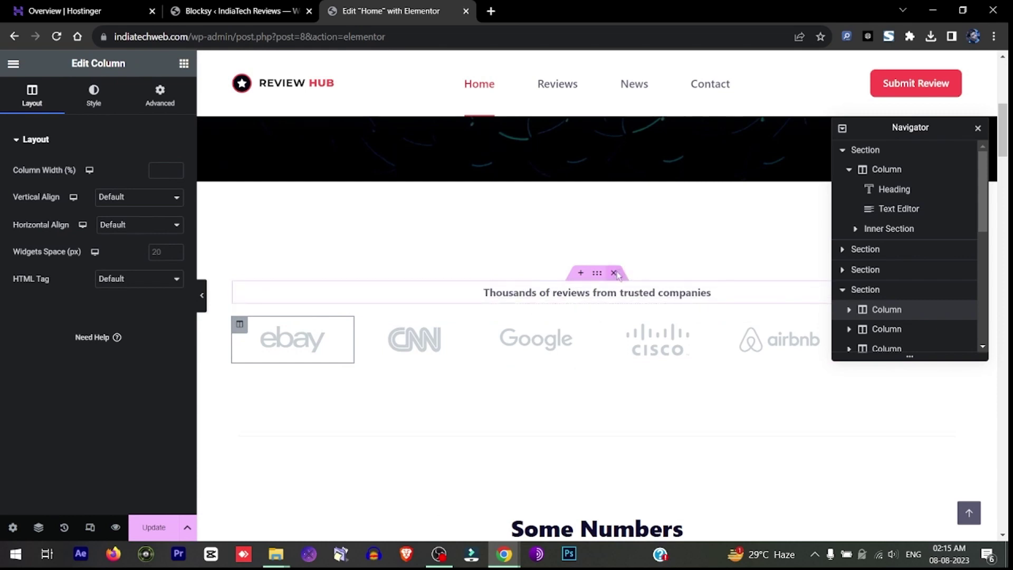
click(614, 273)
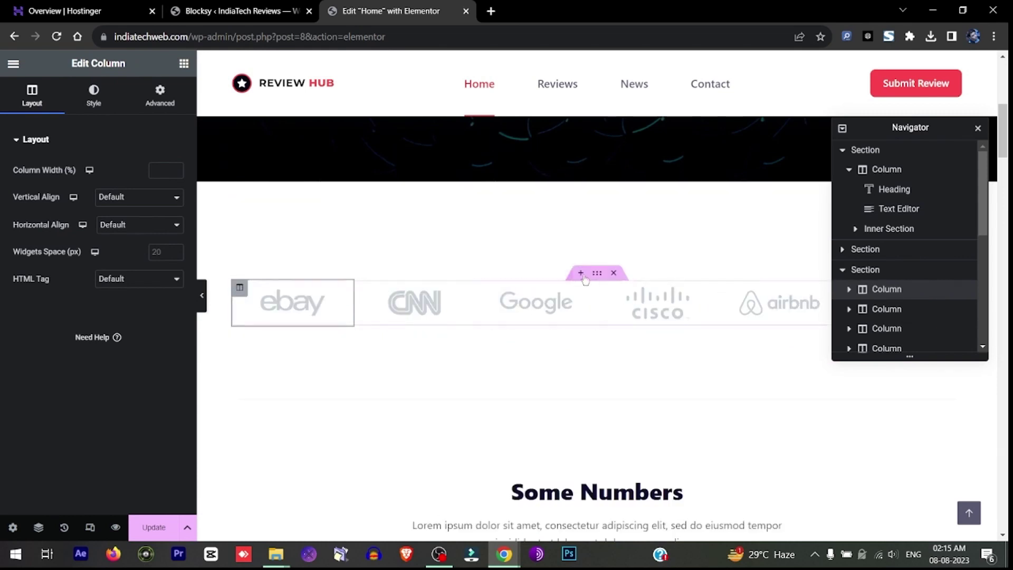
click(614, 273)
Step: Add a five-column section in their place with an Image widget in its first column
click(581, 274)
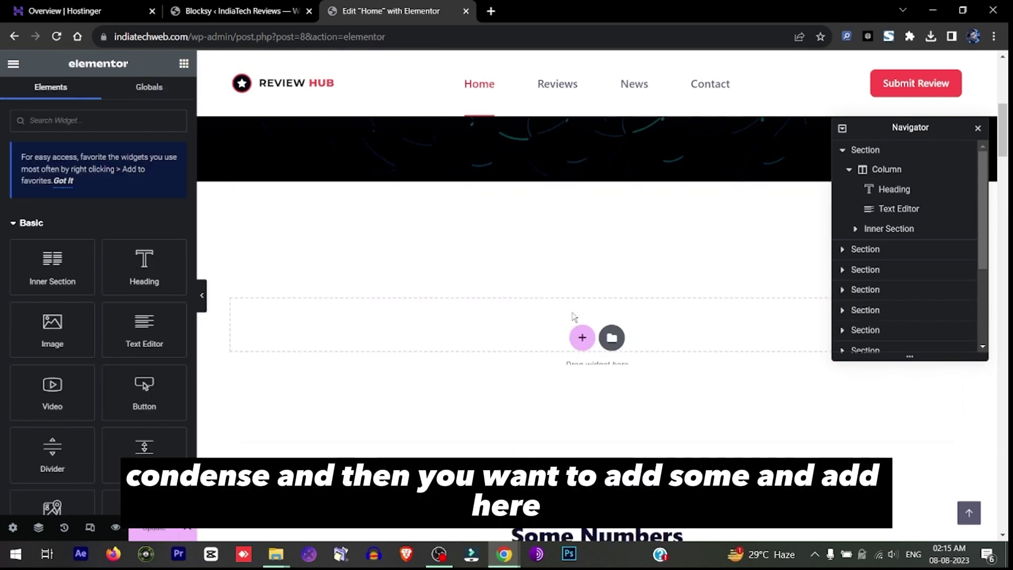
click(582, 341)
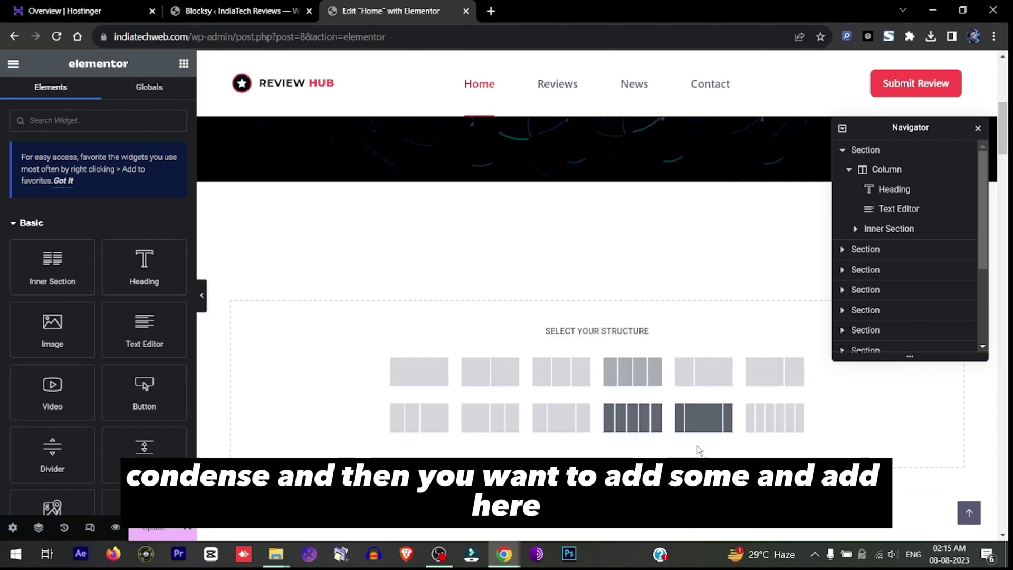
click(633, 418)
key(Delete)
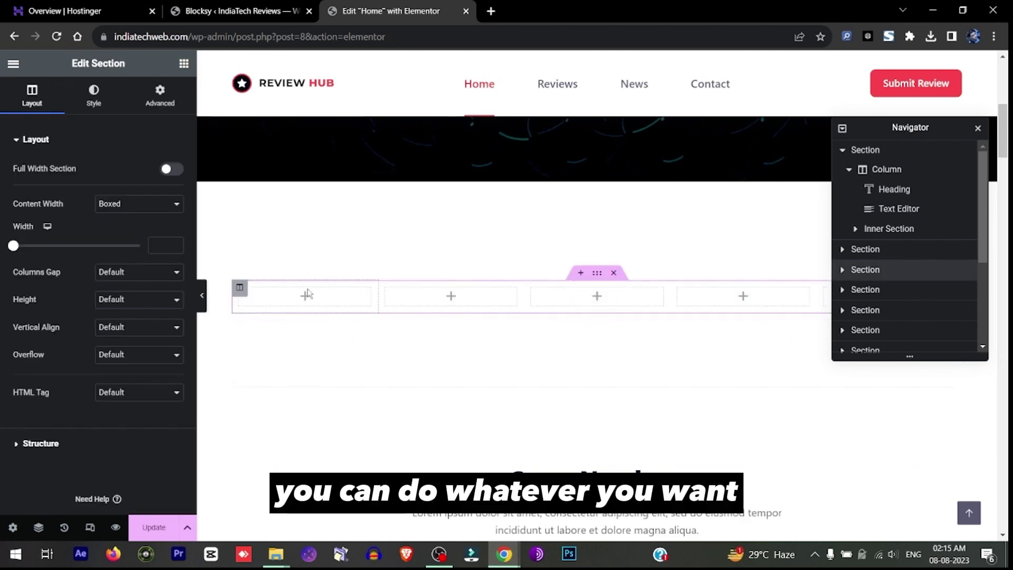
click(305, 296)
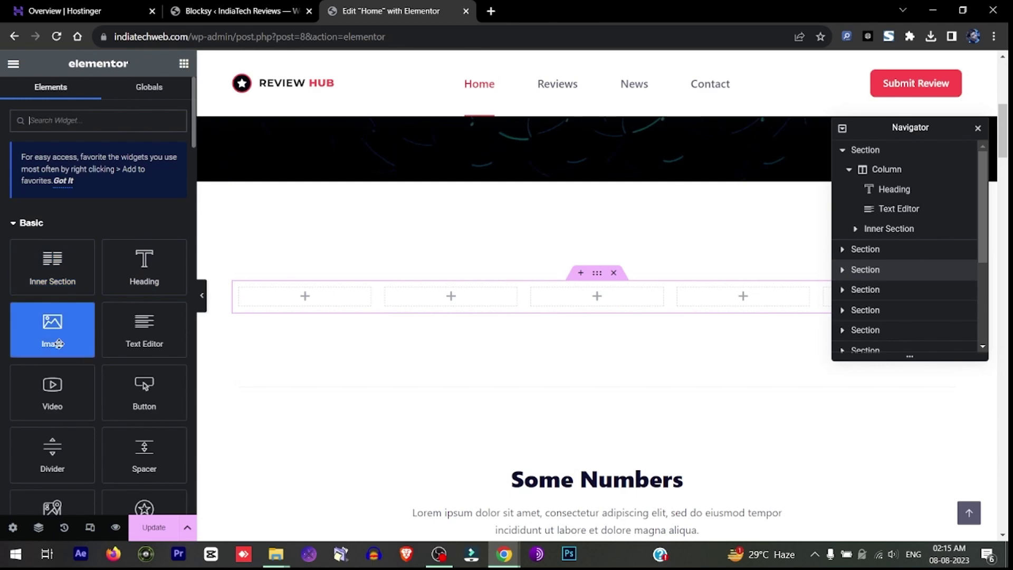
drag(52, 329, 305, 296)
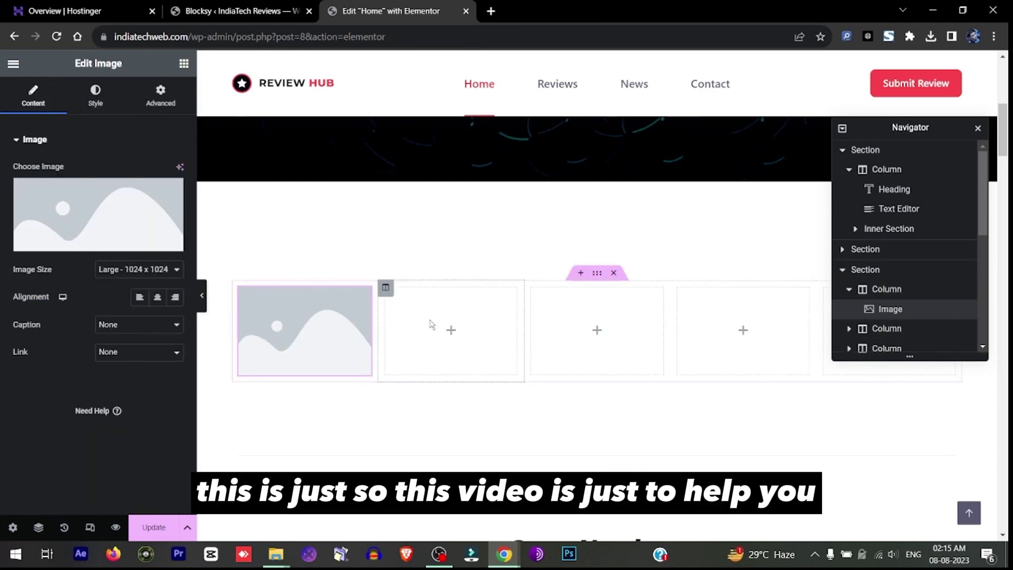
scroll(553, 250, up, 5)
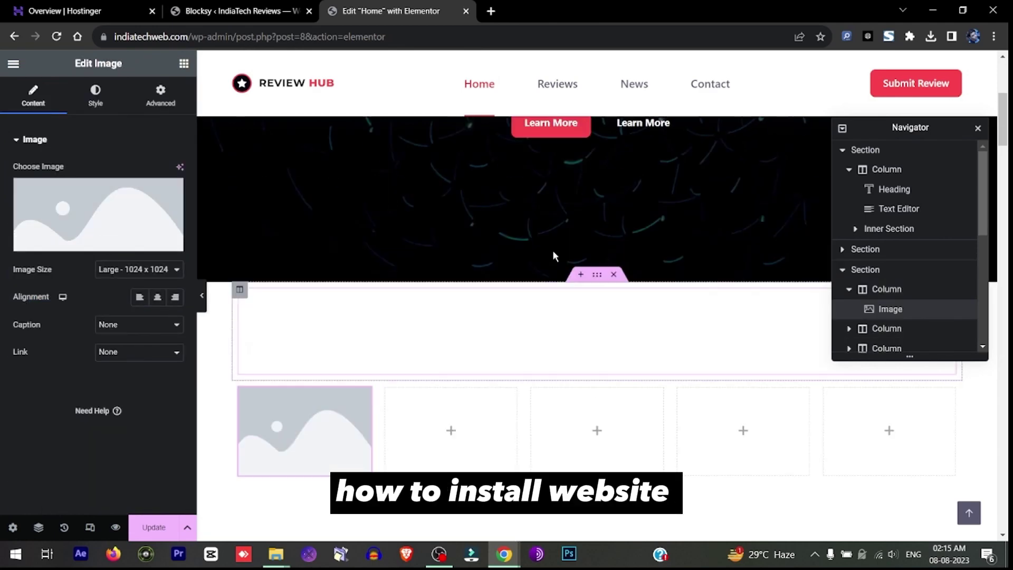
scroll(553, 250, down, 8)
scroll(567, 297, down, 6)
scroll(567, 296, down, 6)
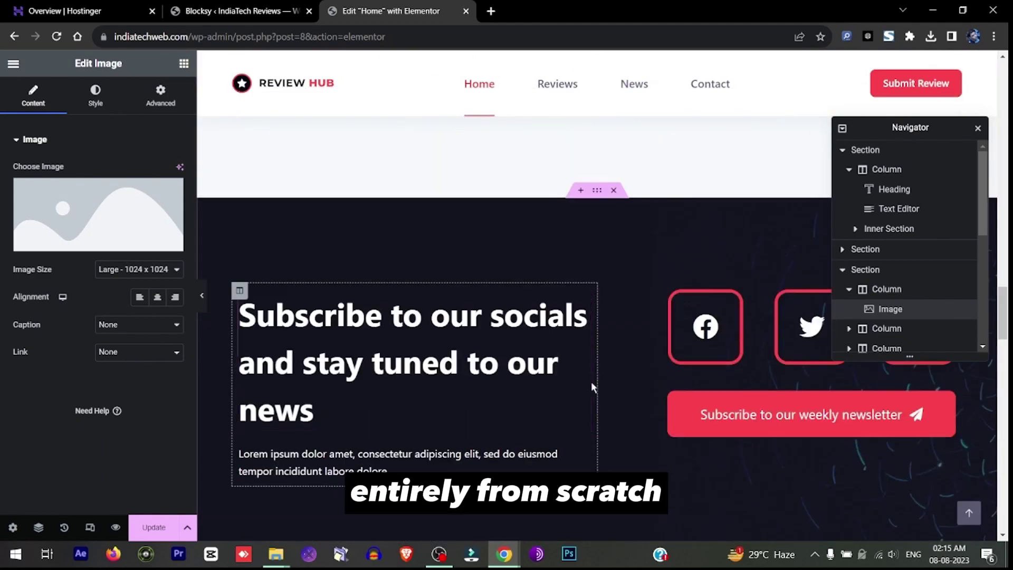